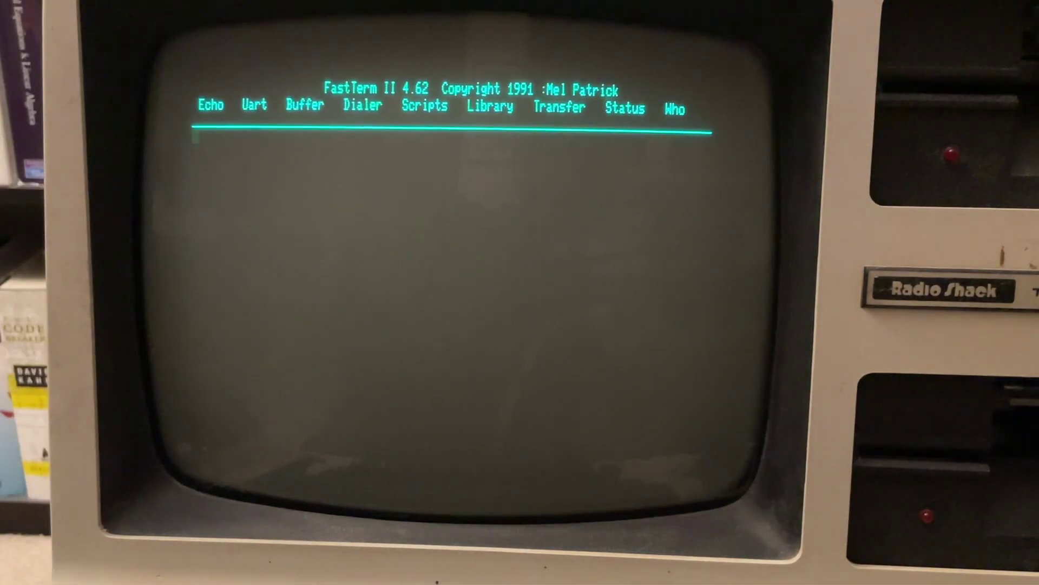
Browse FastTerm II's Echo, Uart, Buffer, Scripts, Library and Transfer panels, then return to the Dialer
{"action": "key", "text": "e"}
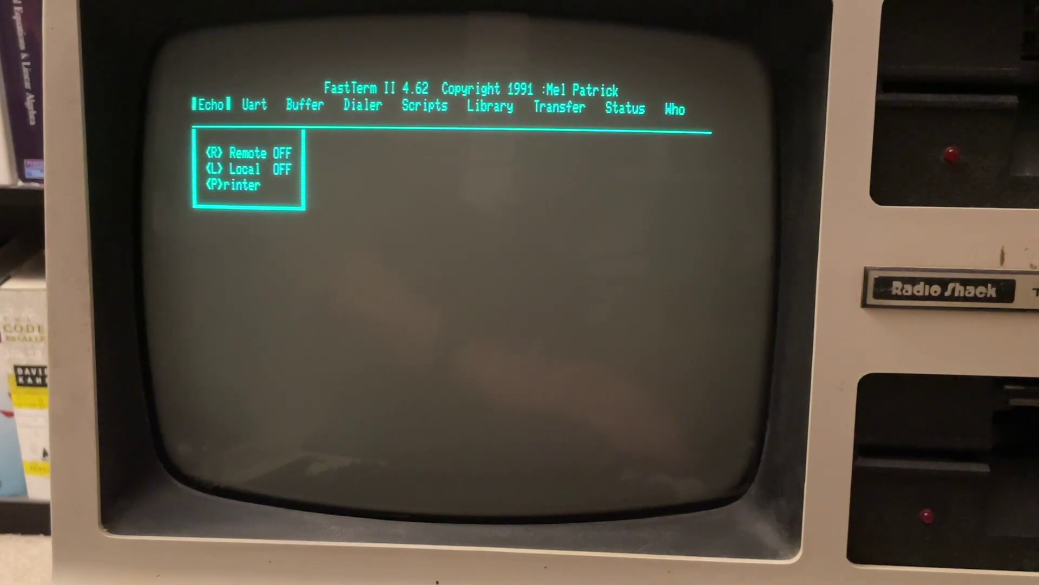
{"action": "key", "text": "Right"}
{"action": "key", "text": "Right"}
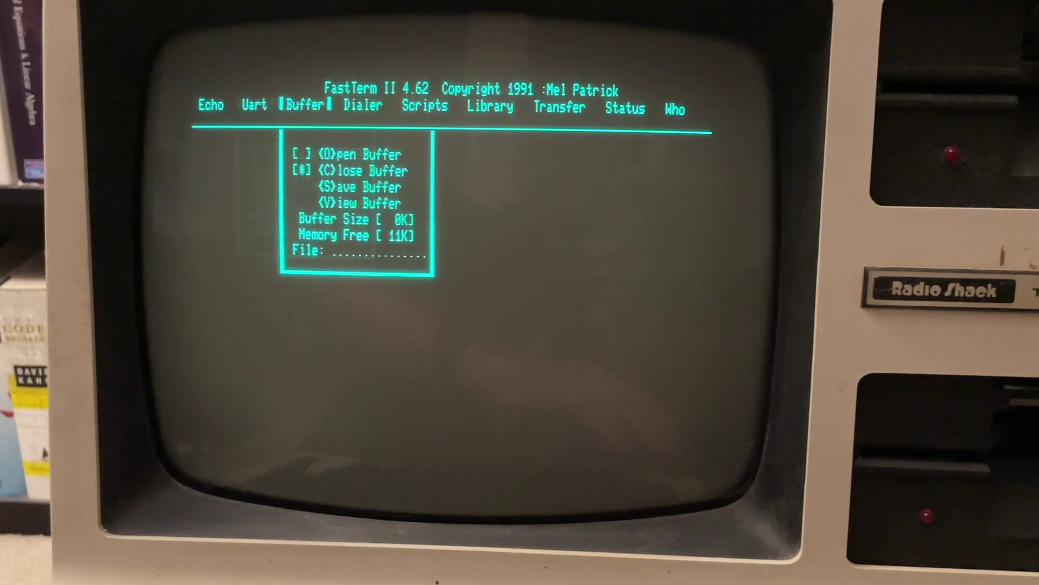
{"action": "key", "text": "Right"}
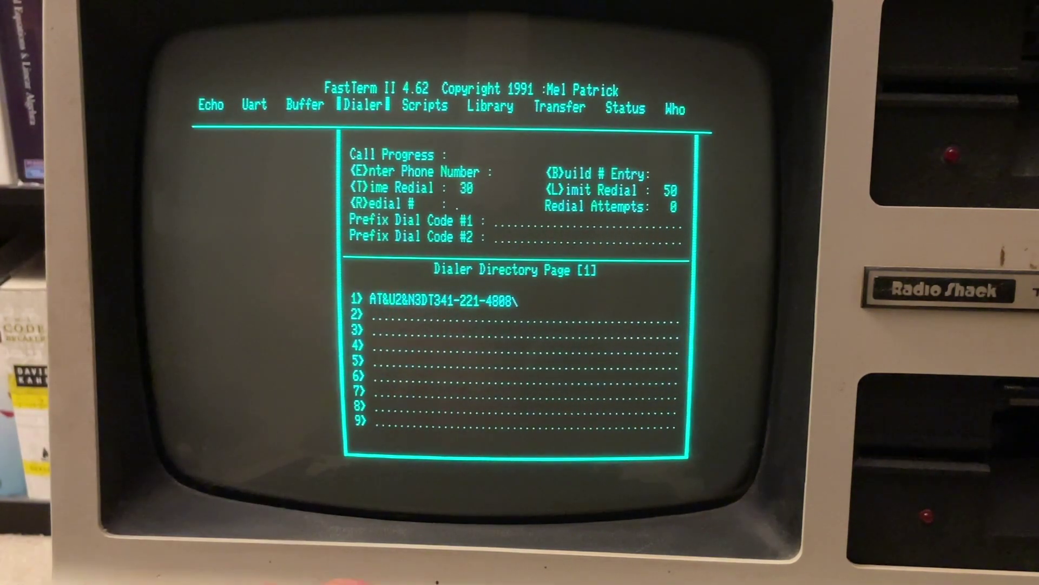
{"action": "key", "text": "Right"}
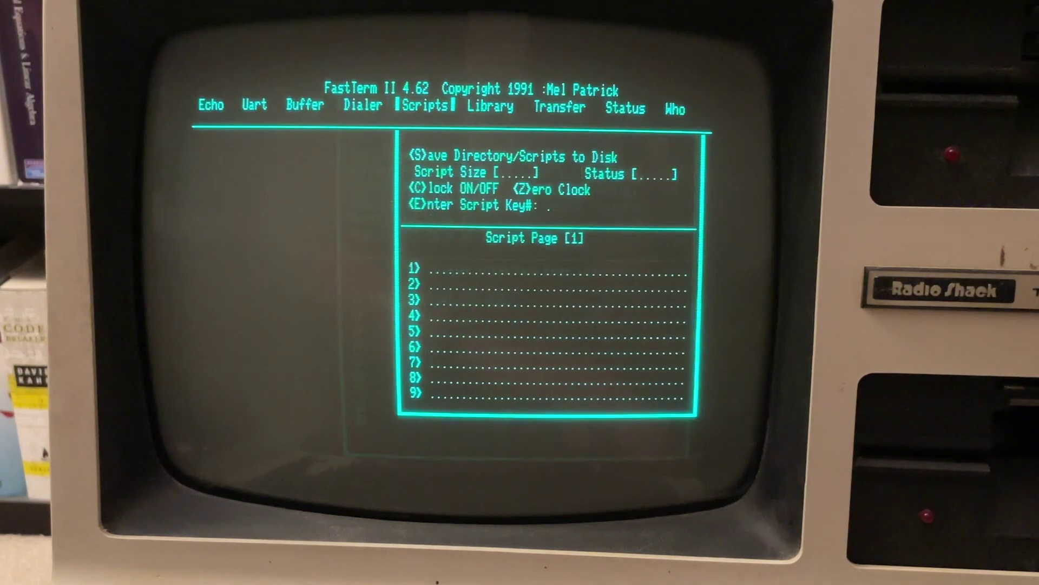
{"action": "key", "text": "Right"}
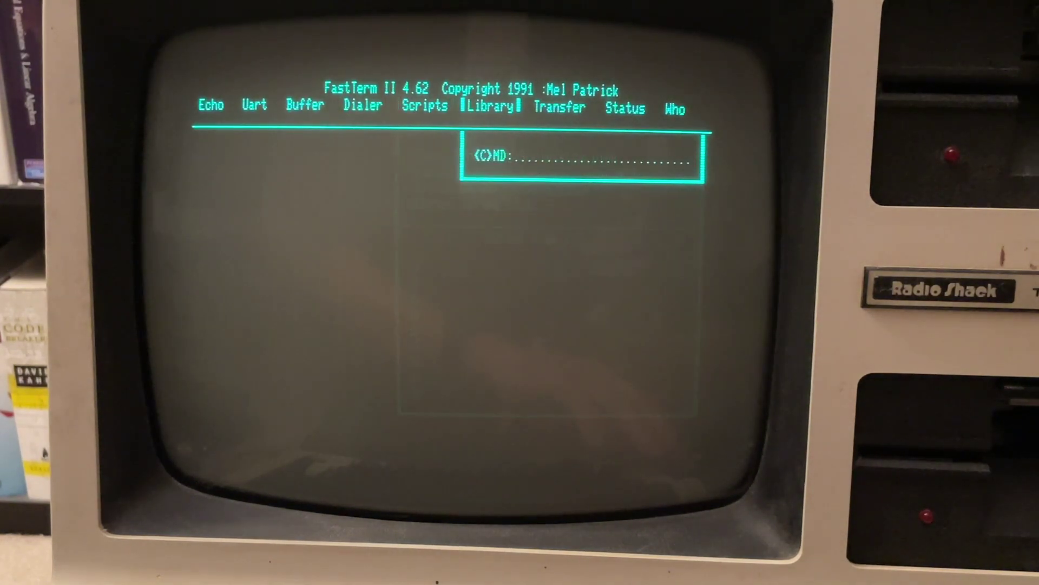
{"action": "key", "text": "Right"}
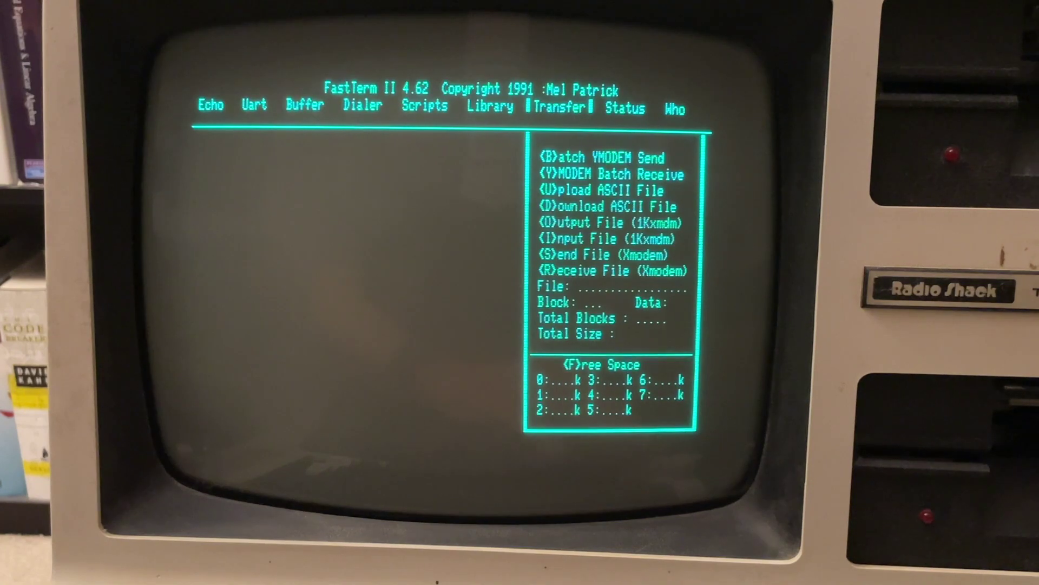
{"action": "key", "text": "Left"}
{"action": "key", "text": "Left"}
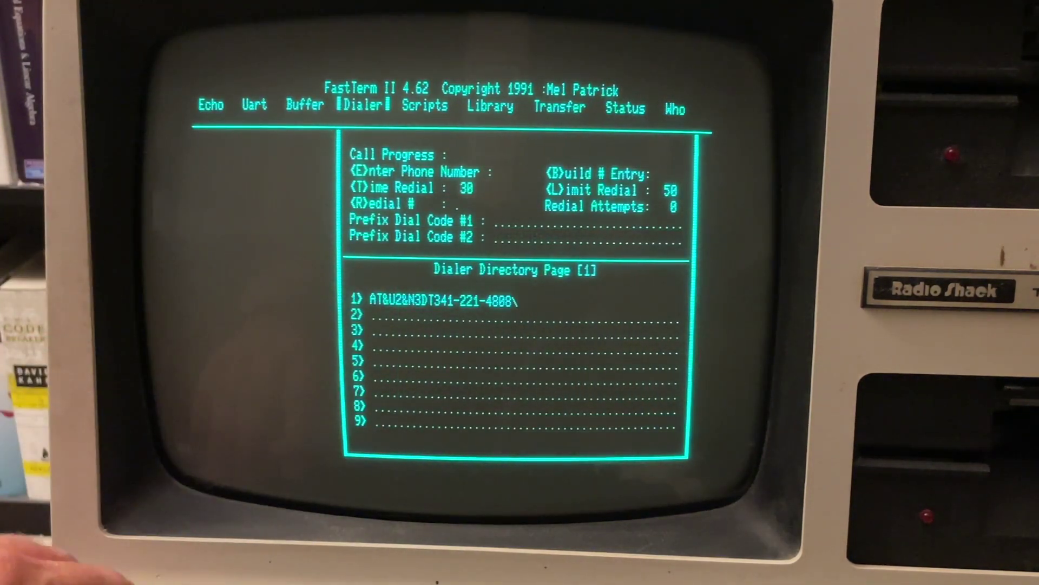
Dial directory entry 1 to reach the TuxedoCat Lounge Wildcat BBS at 2400 bps
{"action": "key", "text": "1"}
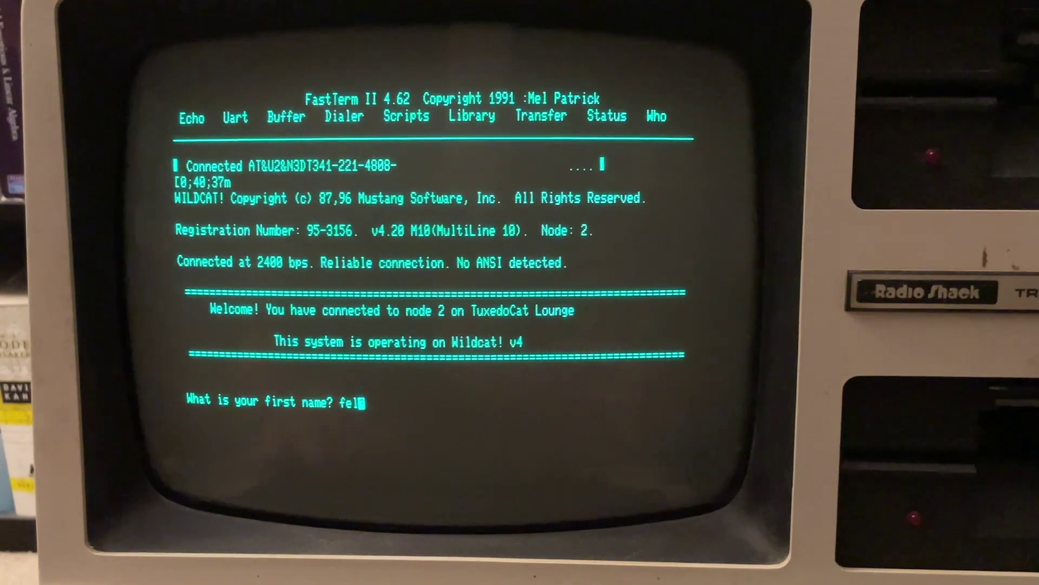
Submit the first name, skip the last-name prompt, and submit the password
{"action": "key", "text": "Return"}
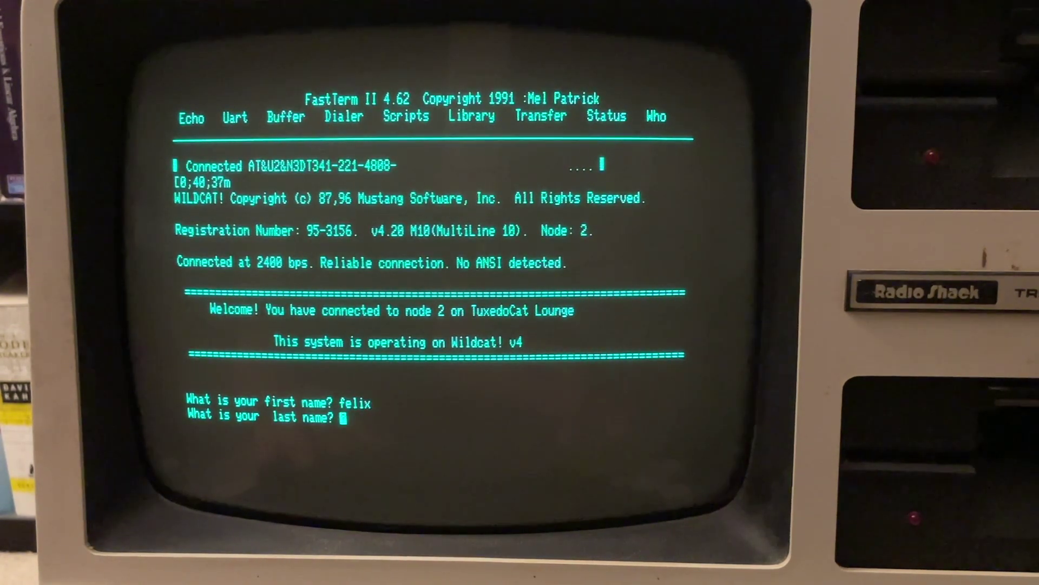
{"action": "key", "text": "Return"}
{"action": "type", "text": "*****"}
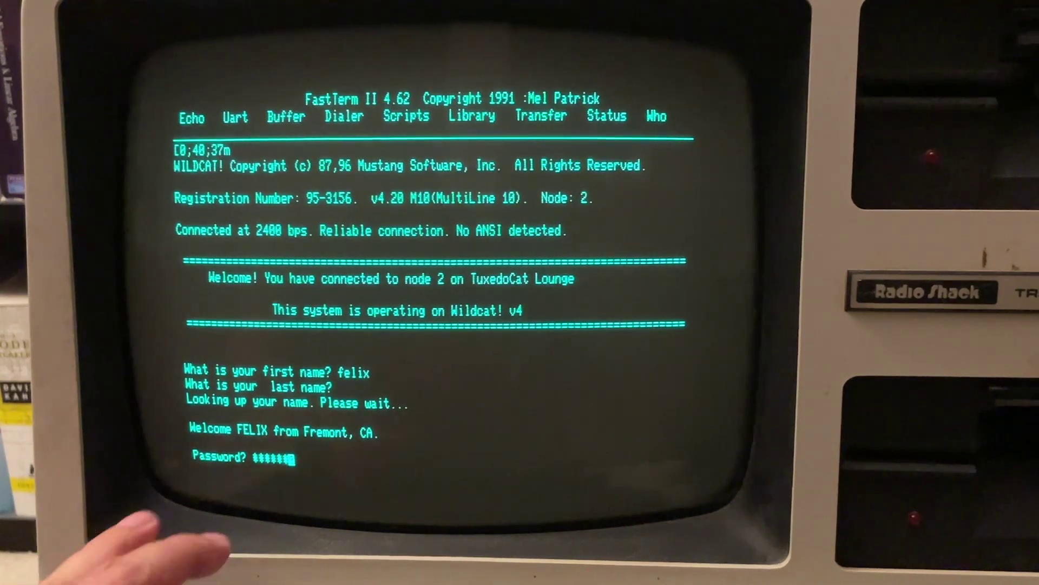
{"action": "type", "text": "****"}
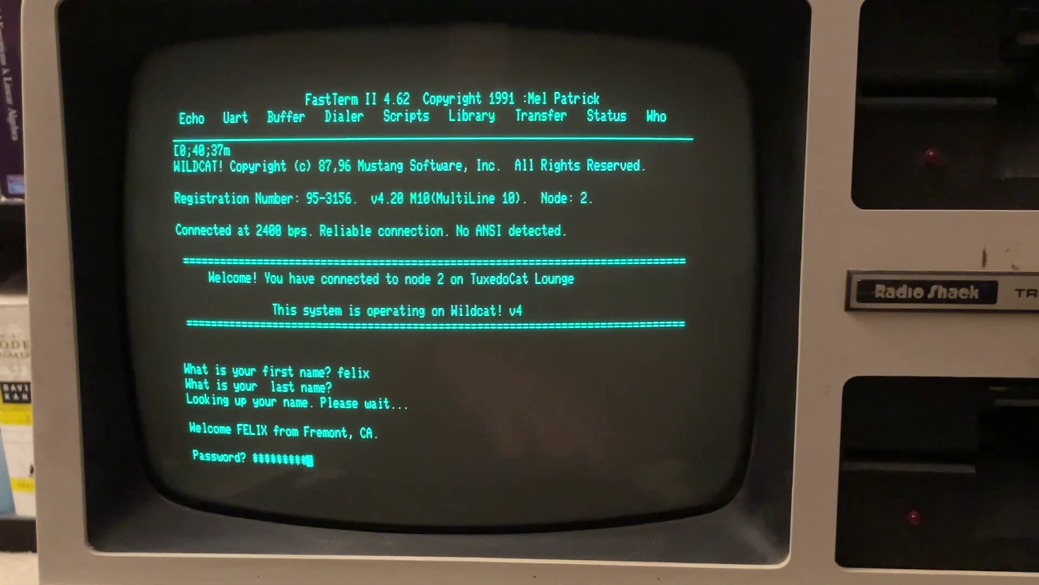
{"action": "key", "text": "Return"}
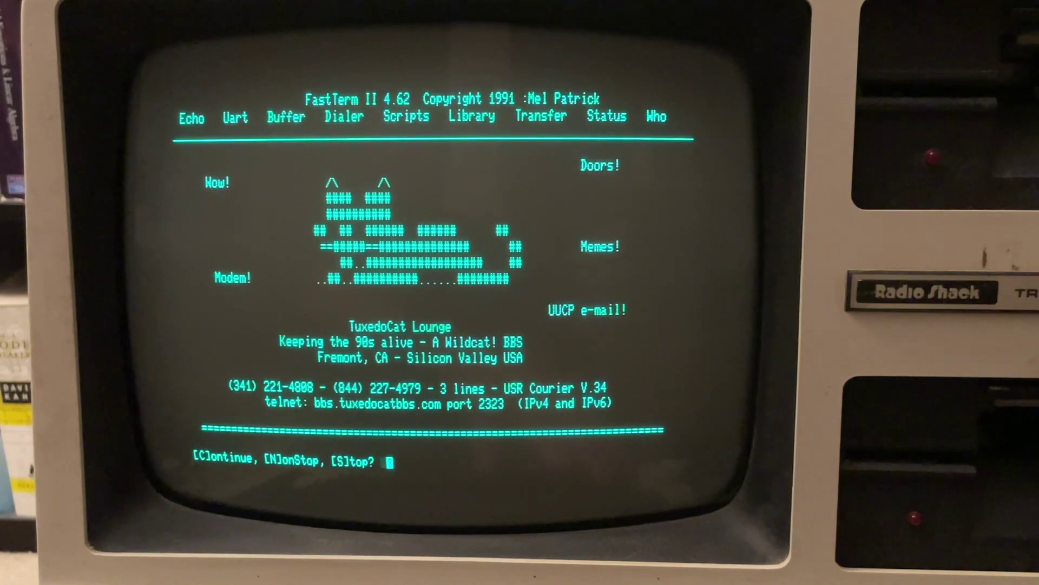
Continue past the welcome banner, decline the bulletin menu, and pass the mail check
{"action": "key", "text": "c"}
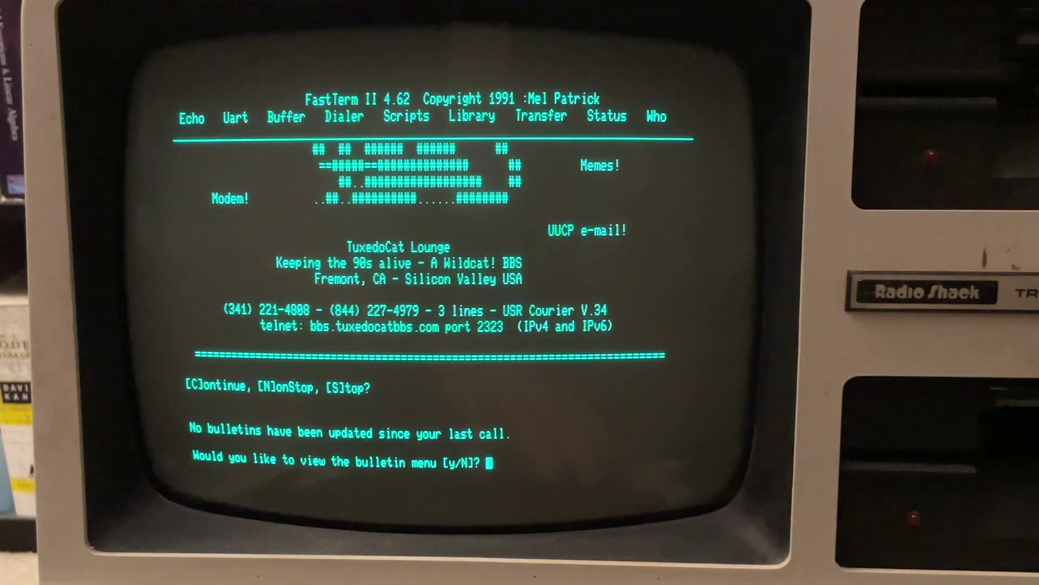
{"action": "key", "text": "Return"}
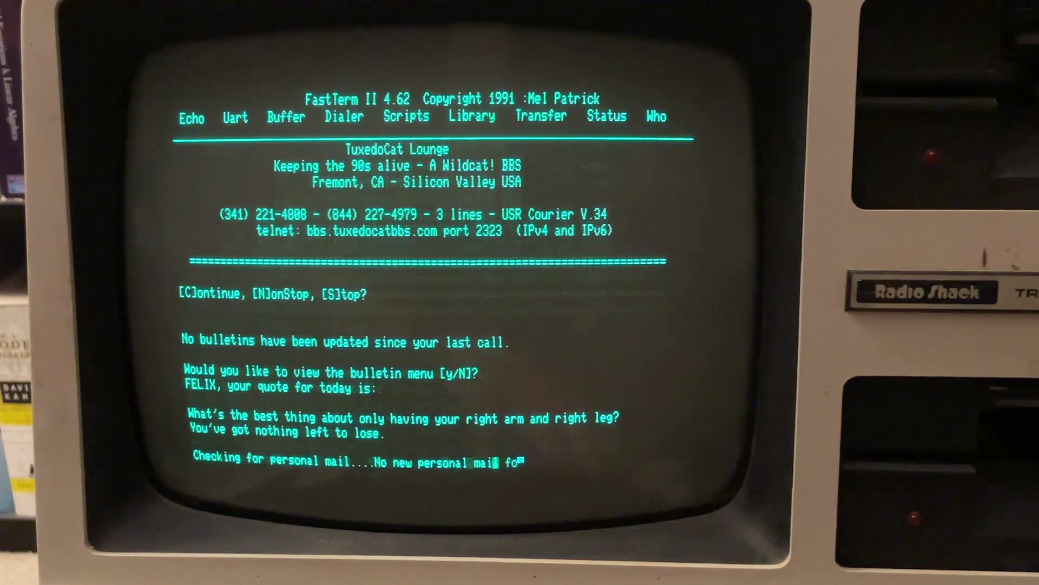
{"action": "key", "text": "Return"}
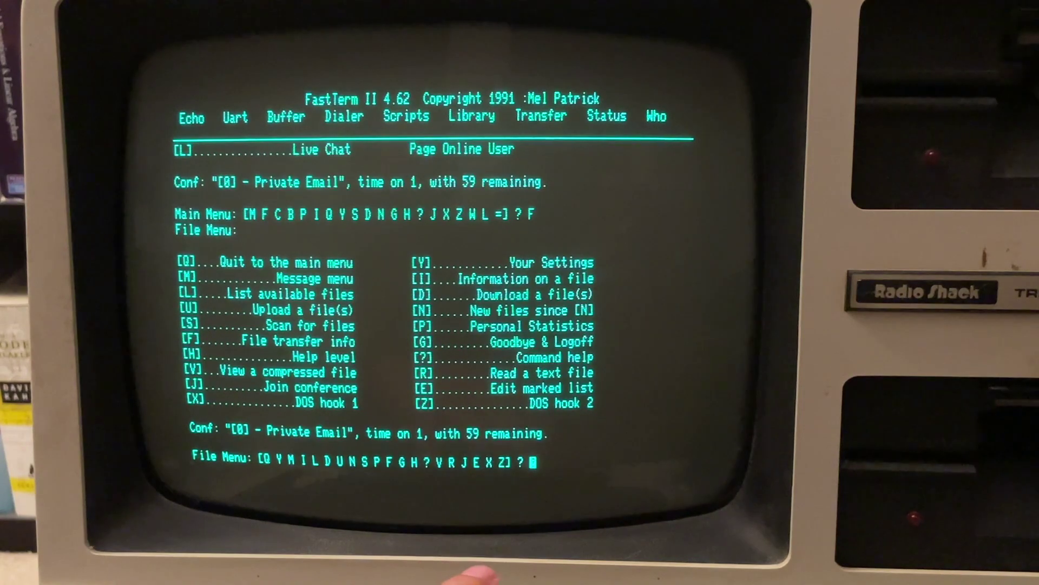
{"action": "type", "text": "L"}
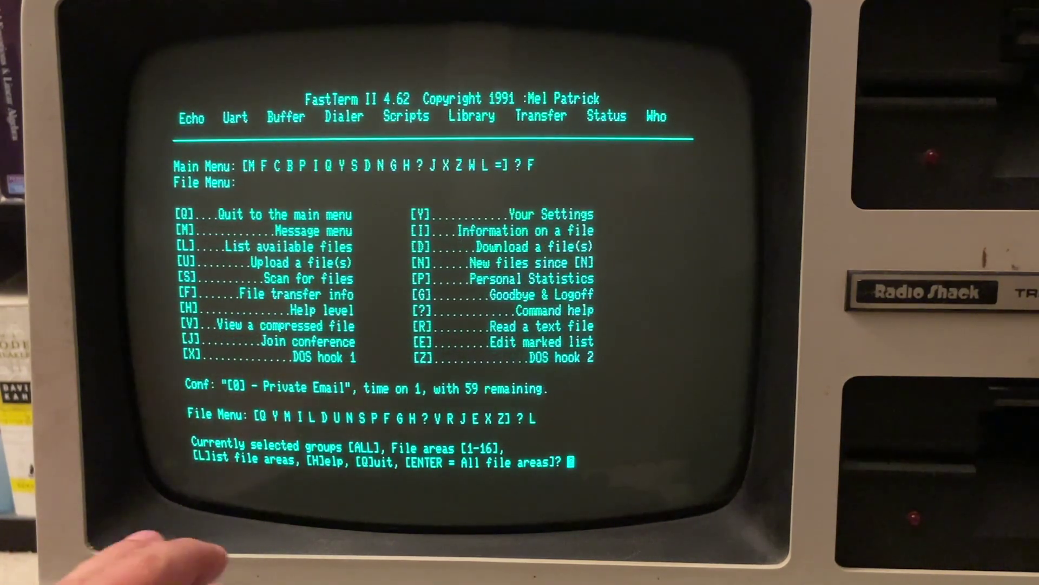
{"action": "type", "text": "14"}
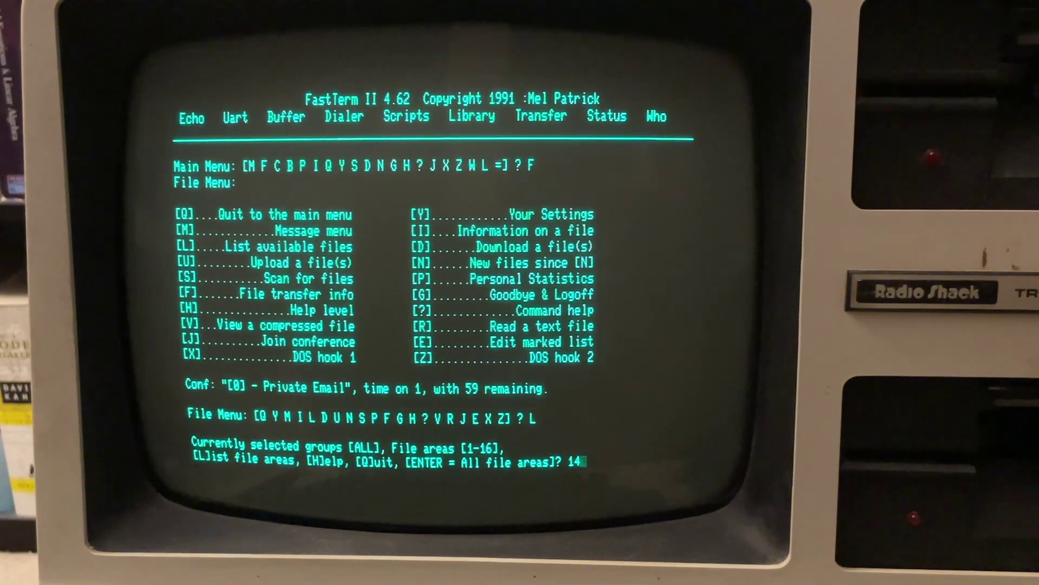
List file area 14, Vintage computers, showing its three TRS-80 floppy controller files
{"action": "key", "text": "Return"}
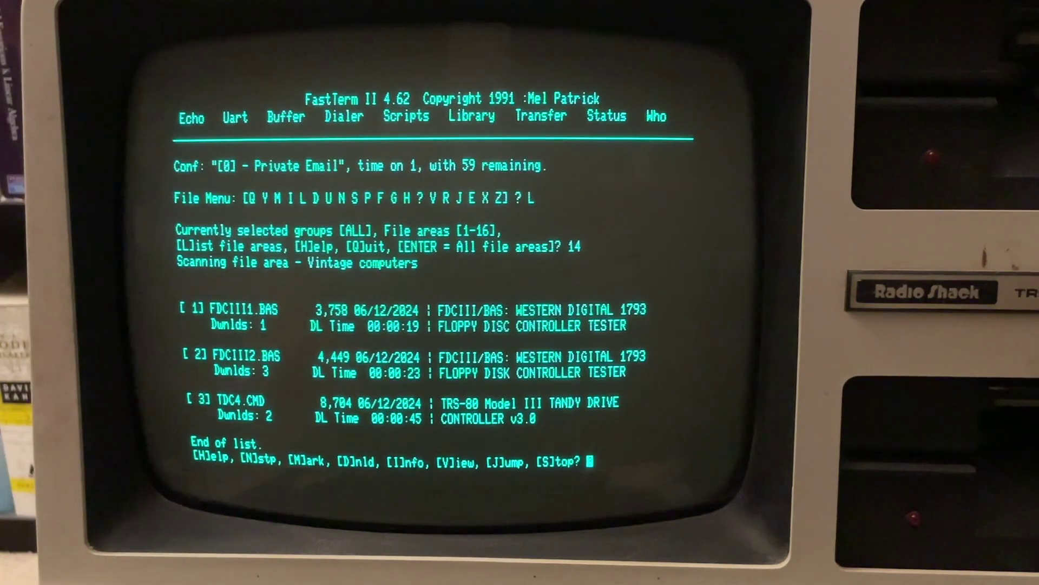
{"action": "type", "text": "D"}
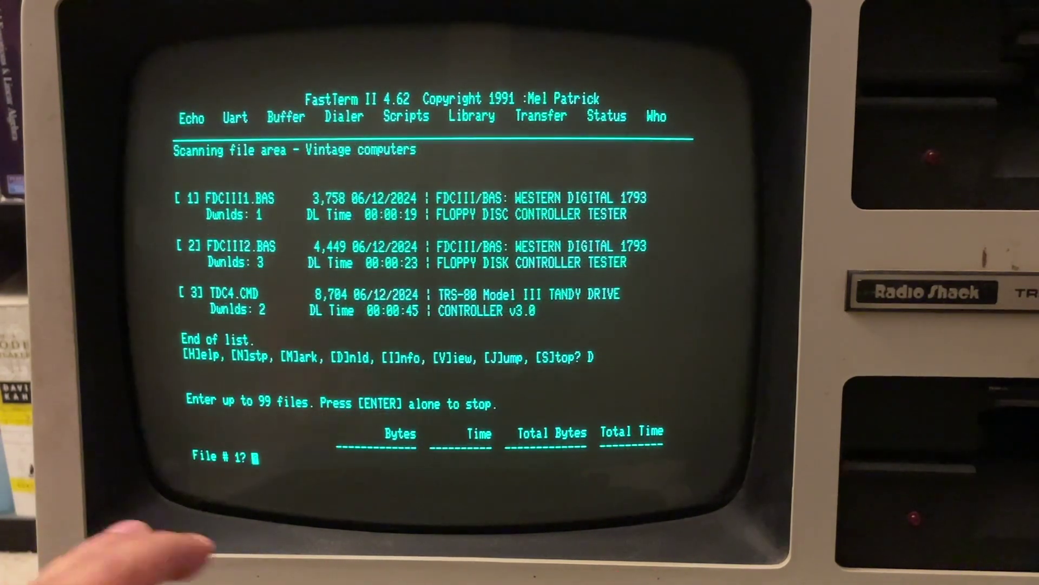
{"action": "type", "text": "2"}
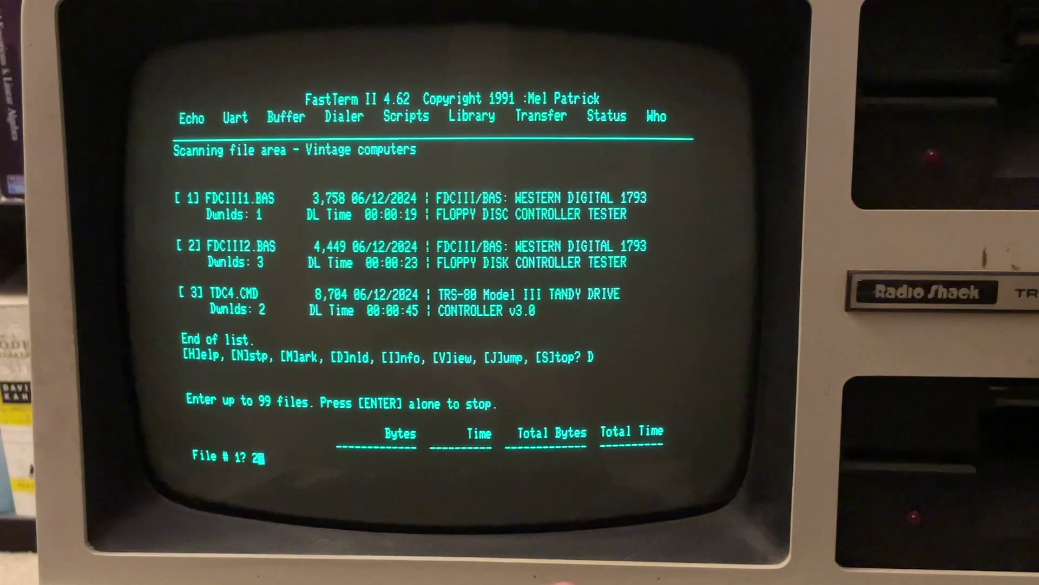
Queue file 2, FDCIII2.BAS, for Xmodem download with auto-logoff afterwards
{"action": "key", "text": "Return"}
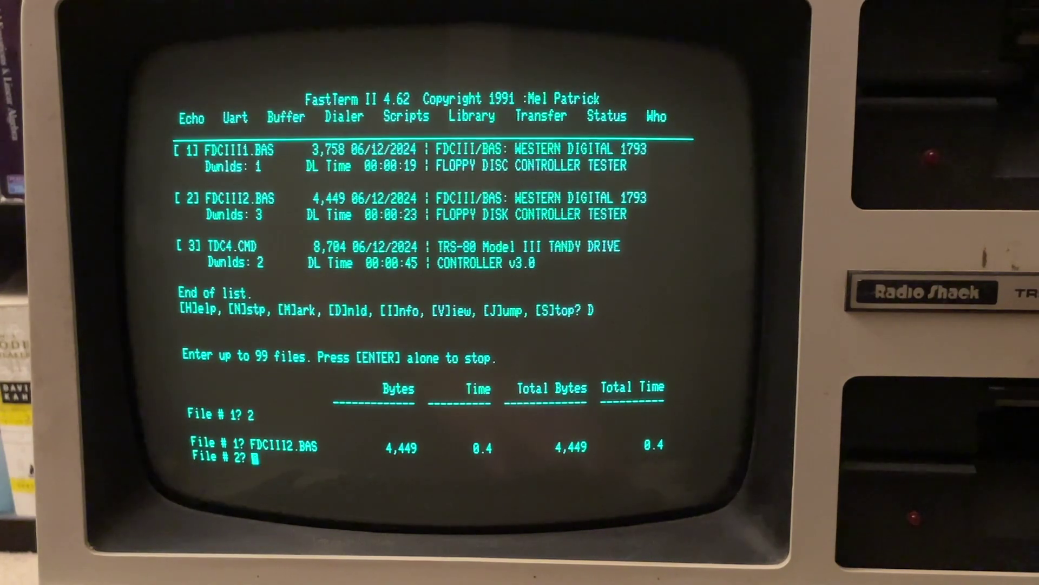
{"action": "key", "text": "Return"}
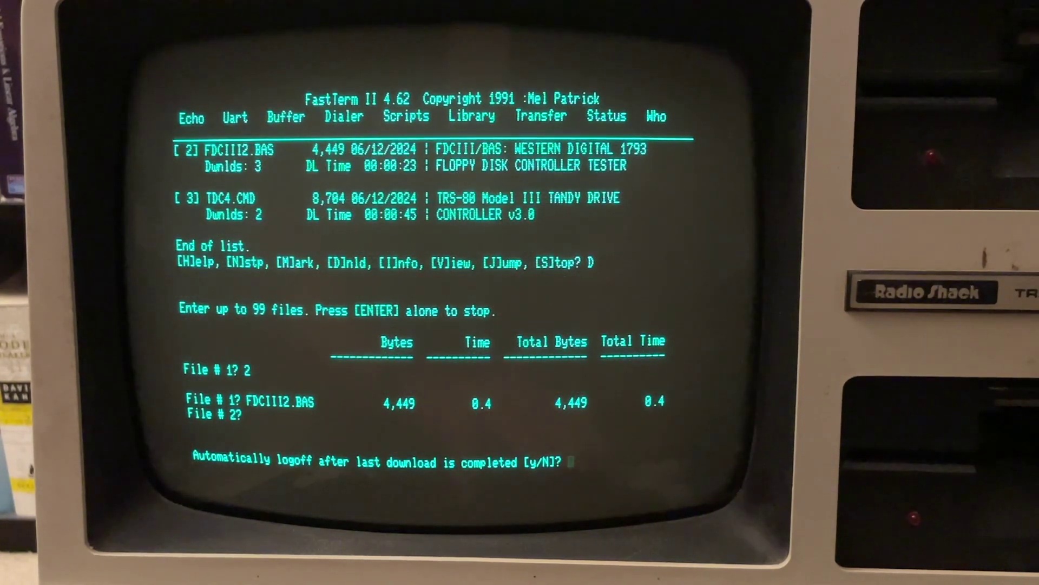
{"action": "type", "text": "y"}
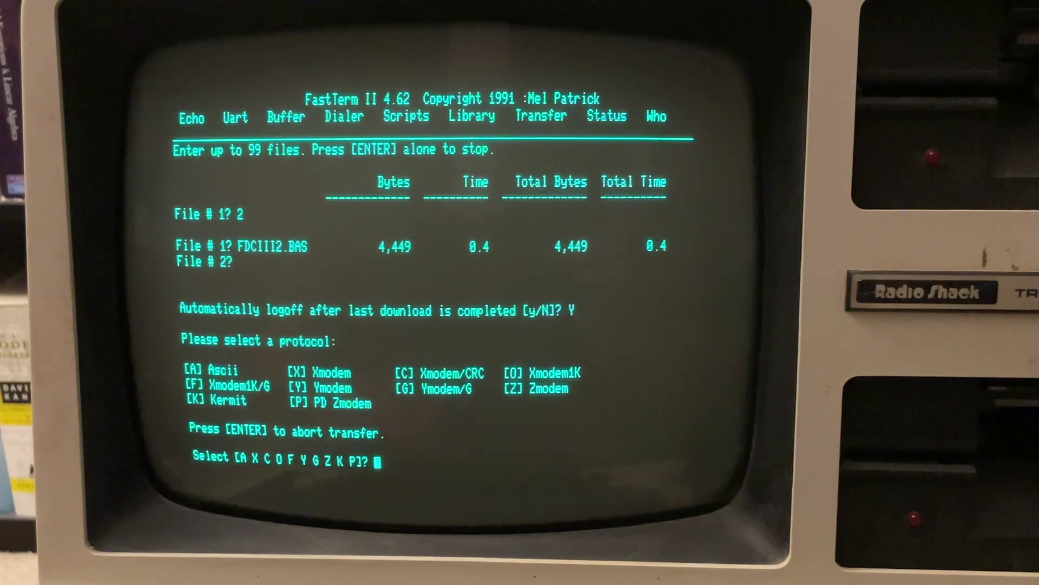
{"action": "key", "text": "x"}
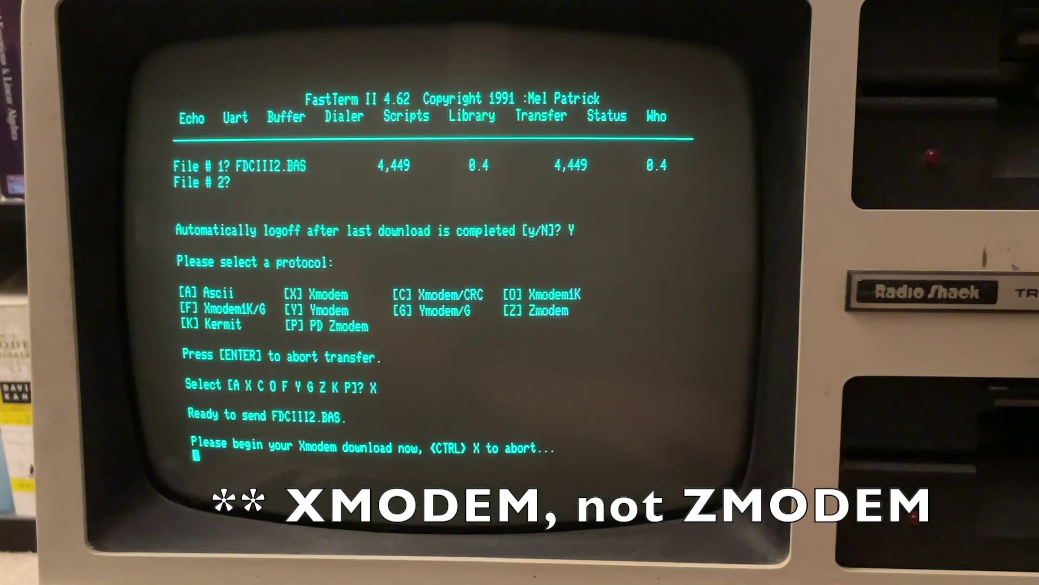
{"action": "key", "text": "alt+d"}
Receive FDCIII2.BAS by Xmodem as local file fdciii2/bas
{"action": "key", "text": "Right"}
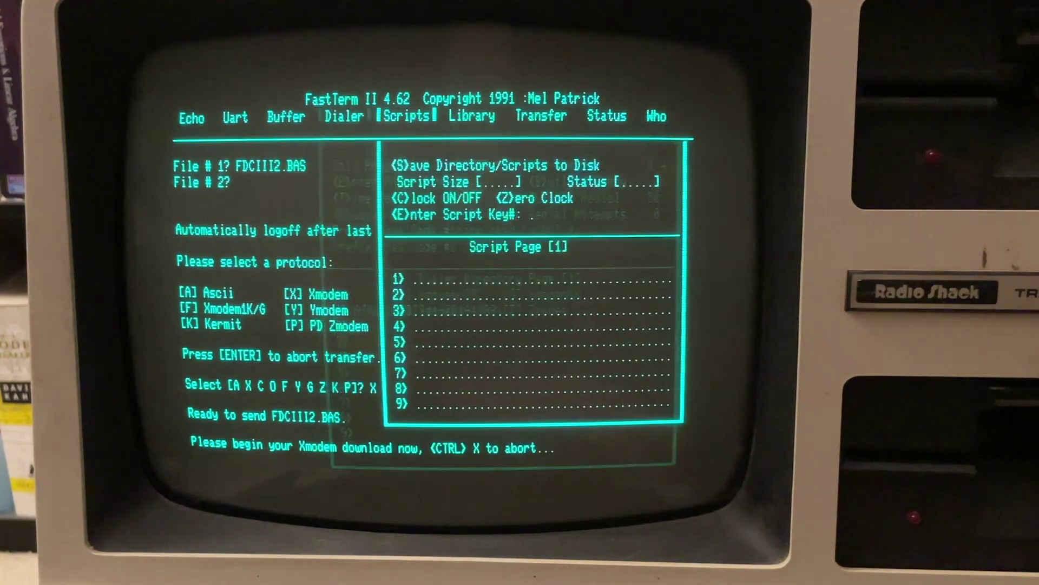
{"action": "key", "text": "Right"}
{"action": "key", "text": "Right"}
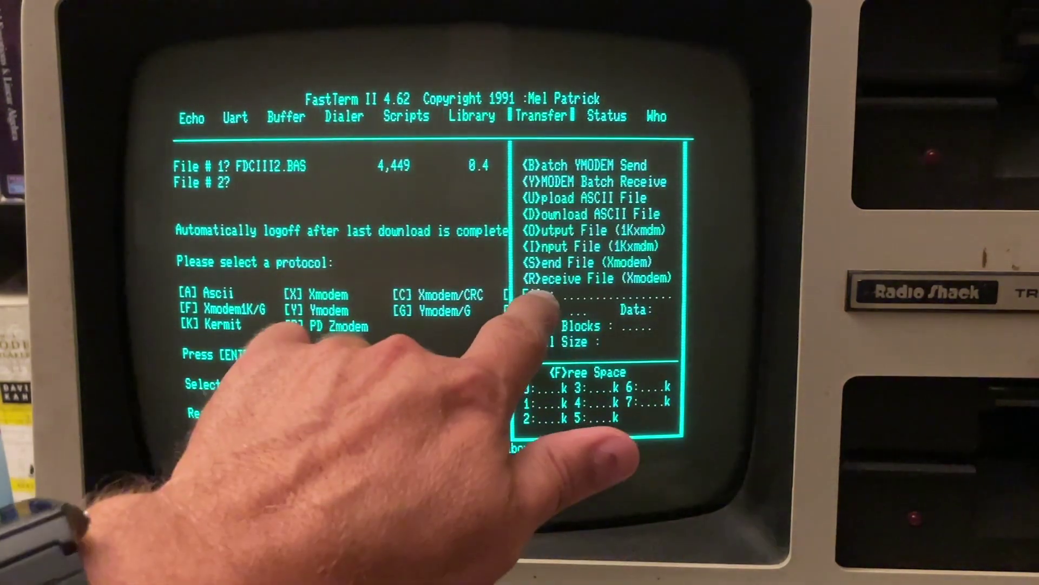
{"action": "key", "text": "r"}
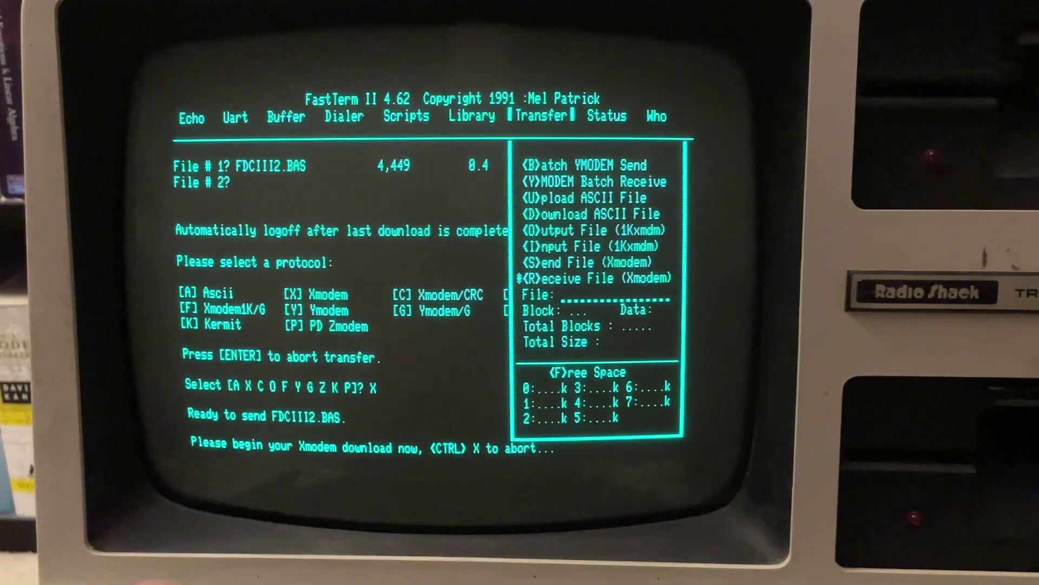
{"action": "type", "text": "fdc"}
{"action": "type", "text": "iii2/bas"}
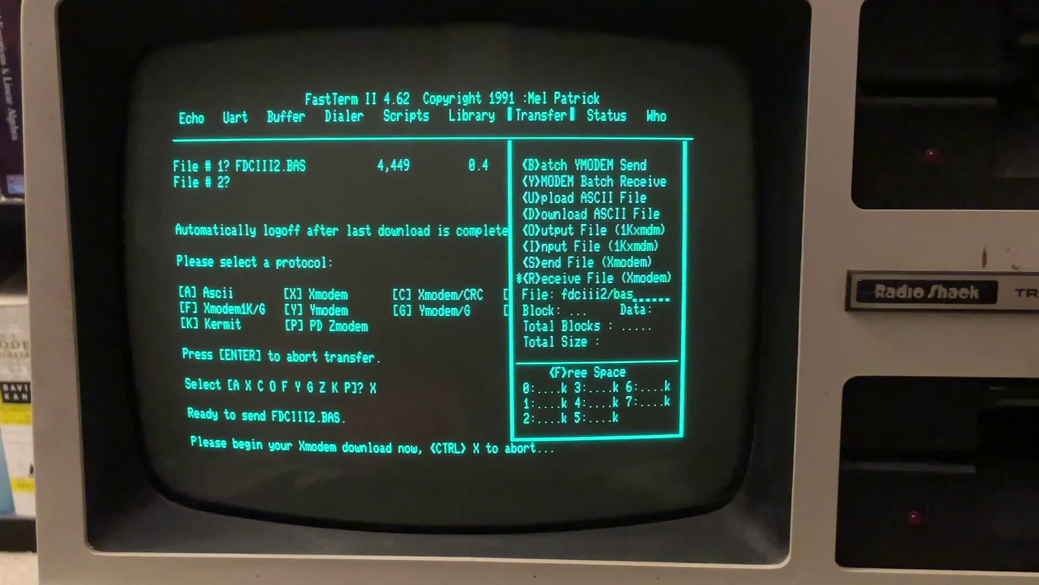
{"action": "key", "text": "Return"}
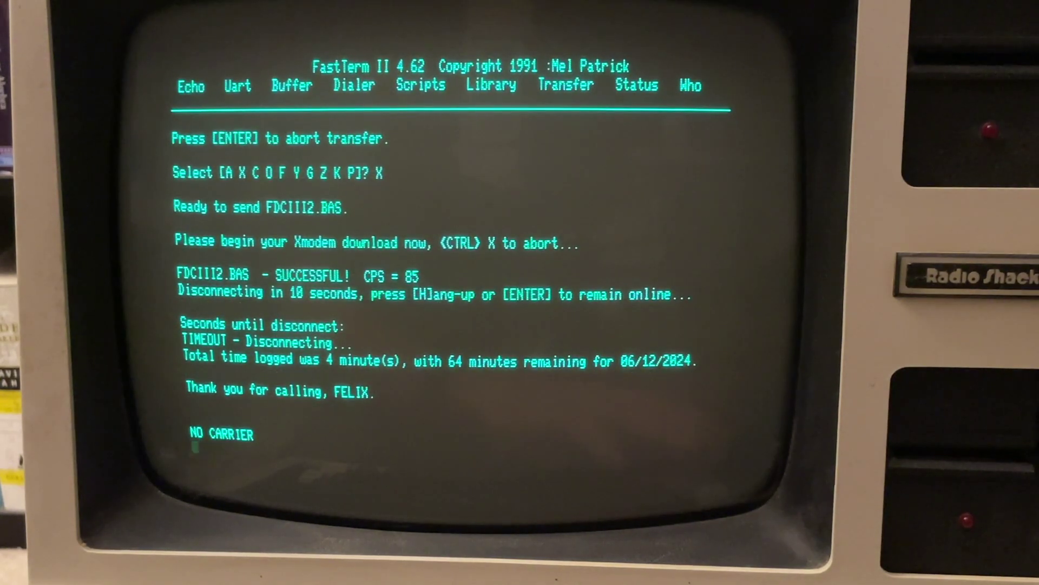
Exit FastTerm II to the LS-DOS Ready prompt and launch BASIC
{"action": "key", "text": "Escape"}
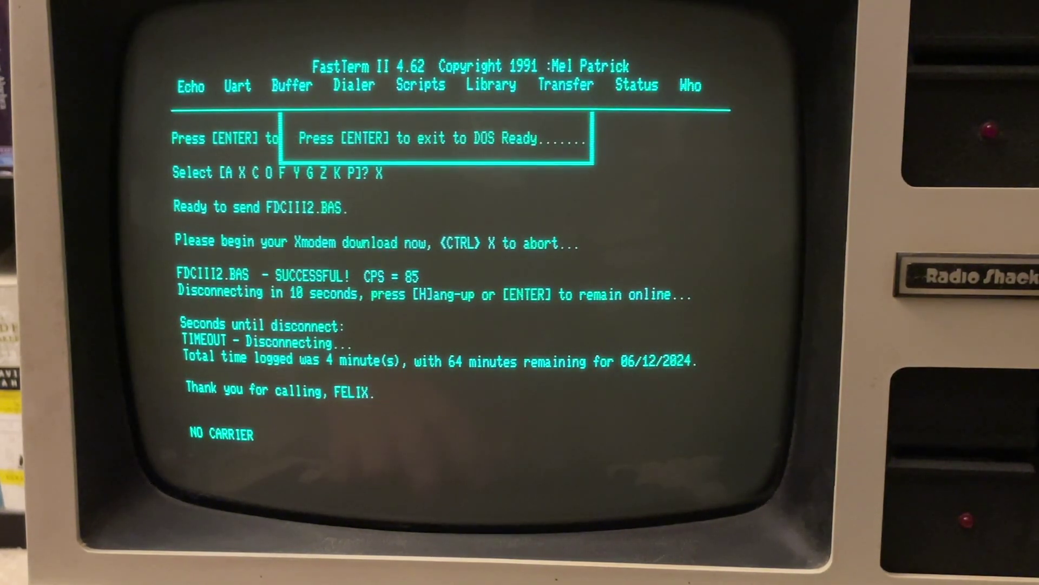
{"action": "key", "text": "Return"}
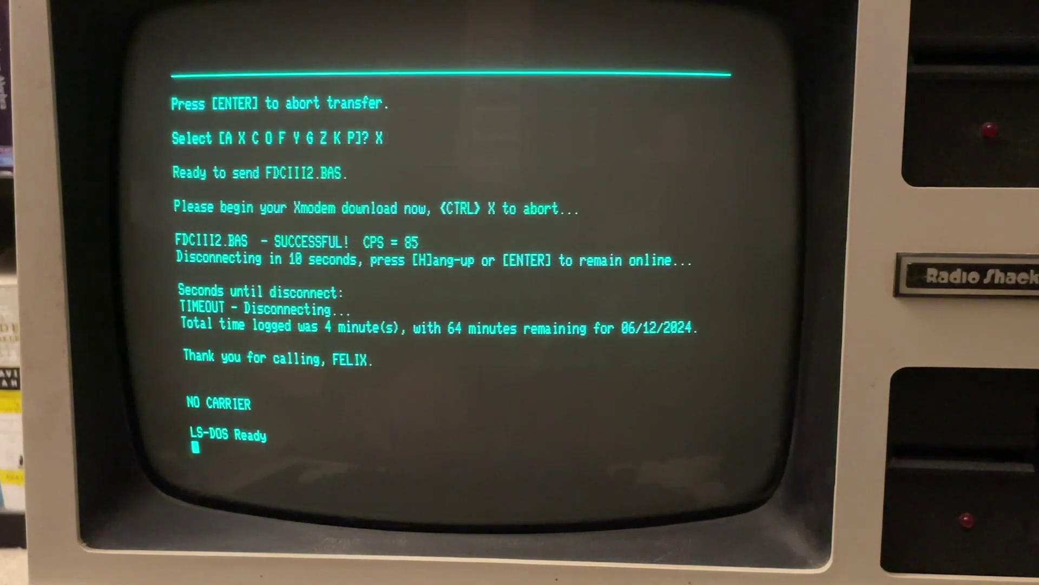
{"action": "type", "text": "basic"}
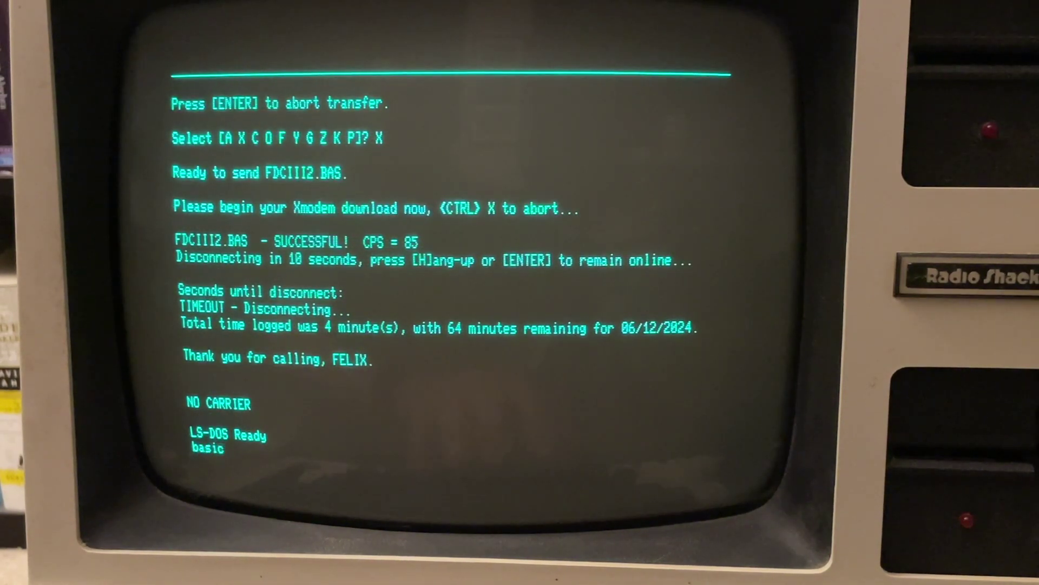
{"action": "key", "text": "Return"}
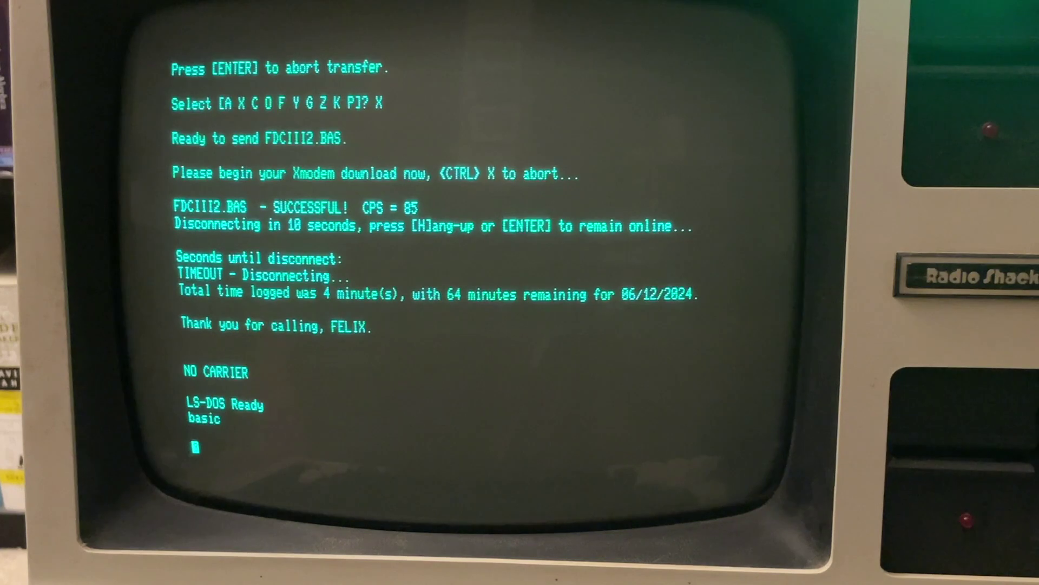
{"action": "type", "text": "LO"}
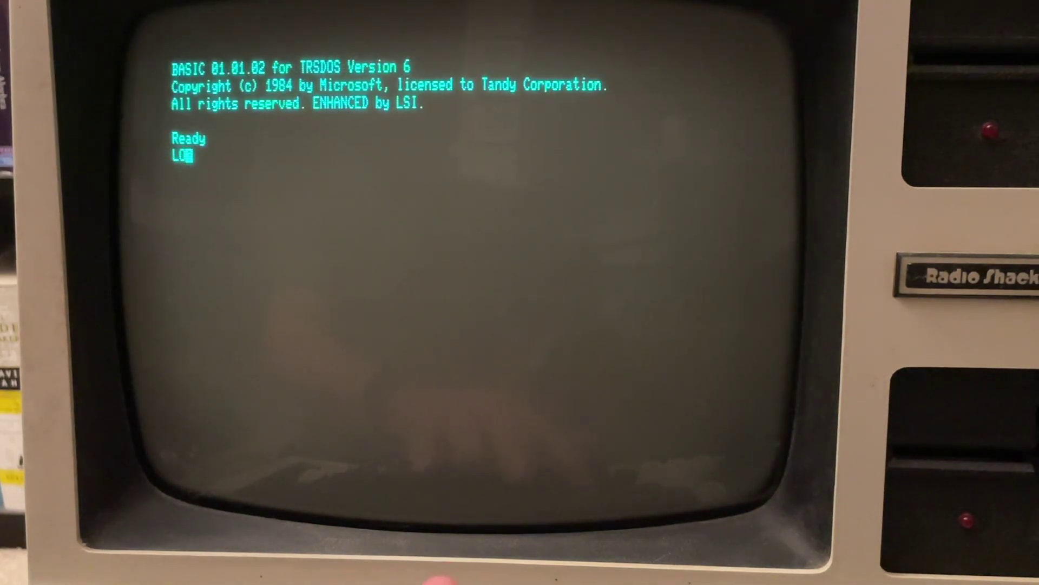
{"action": "type", "text": "AD "}
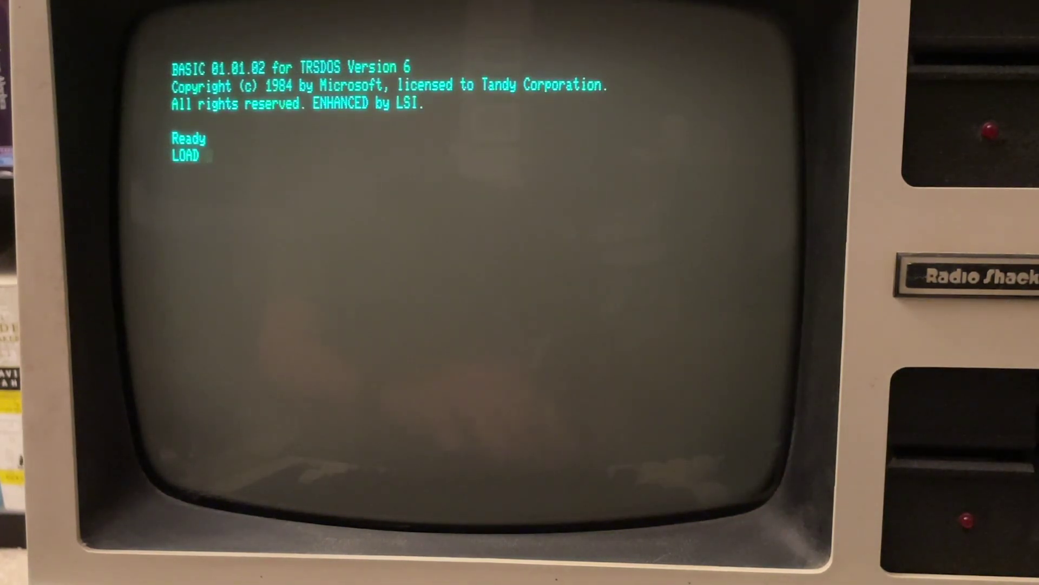
{"action": "type", "text": "\"F"}
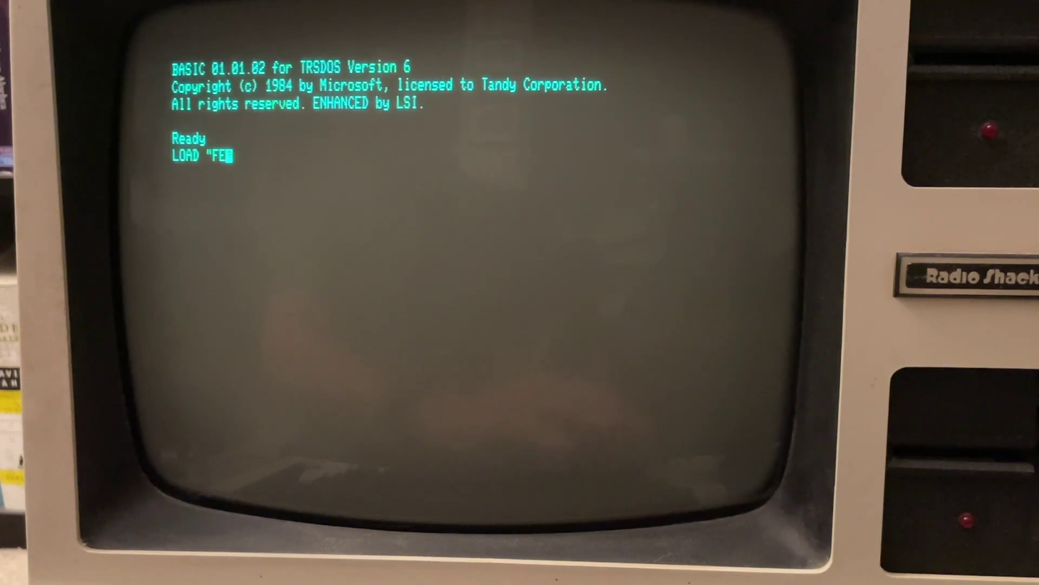
{"action": "type", "text": "DCIII2"}
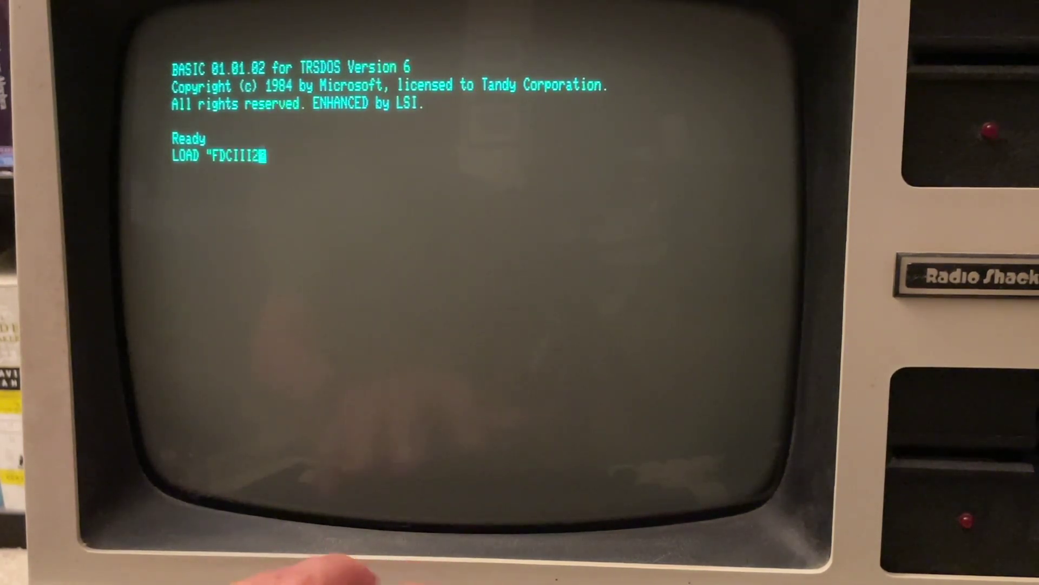
{"action": "type", "text": "/BA"}
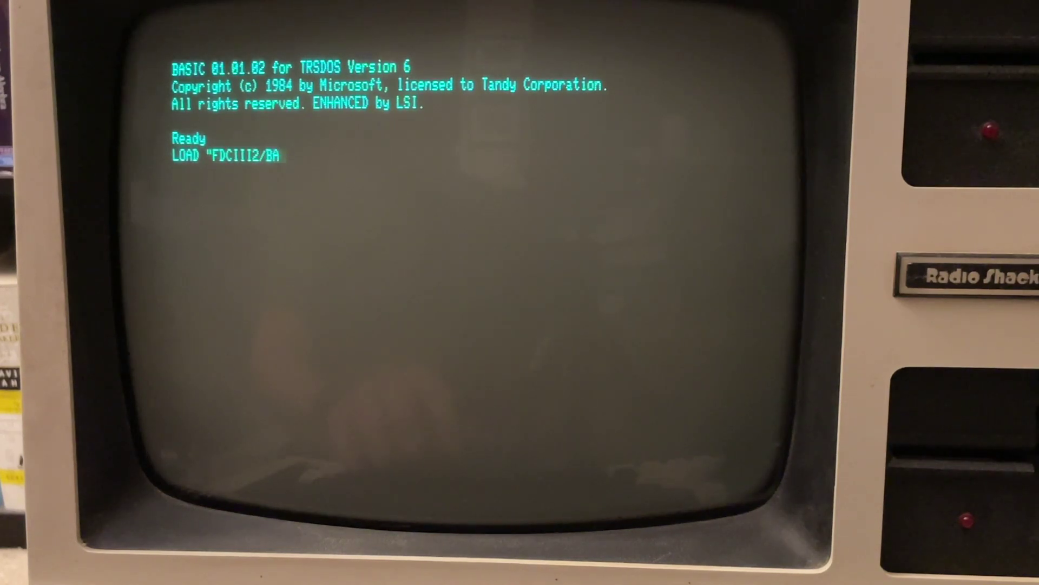
{"action": "type", "text": "S\""}
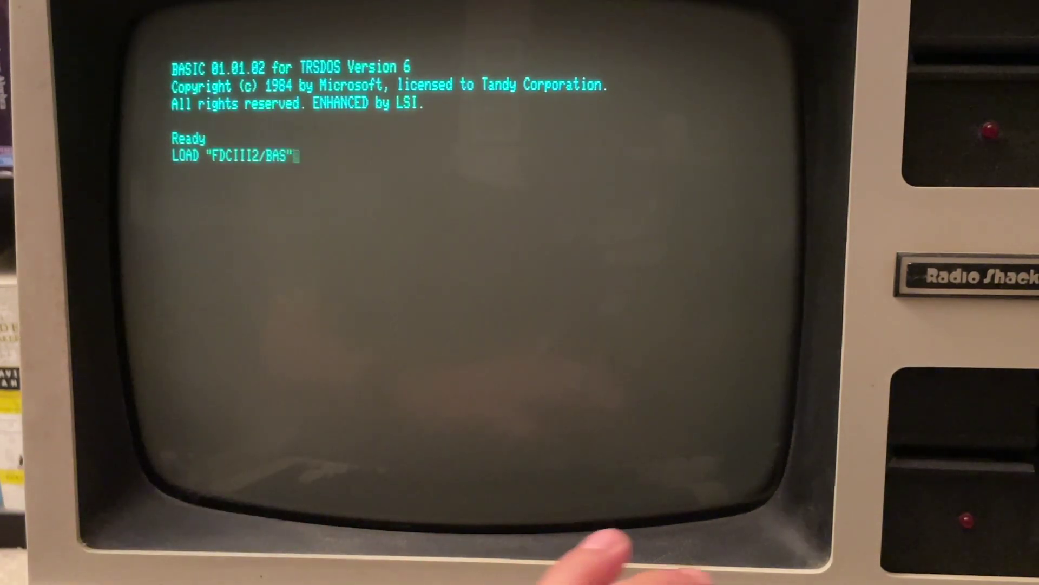
Load FDCIII2/BAS and list the floppy controller tester through line 1040
{"action": "key", "text": "Return"}
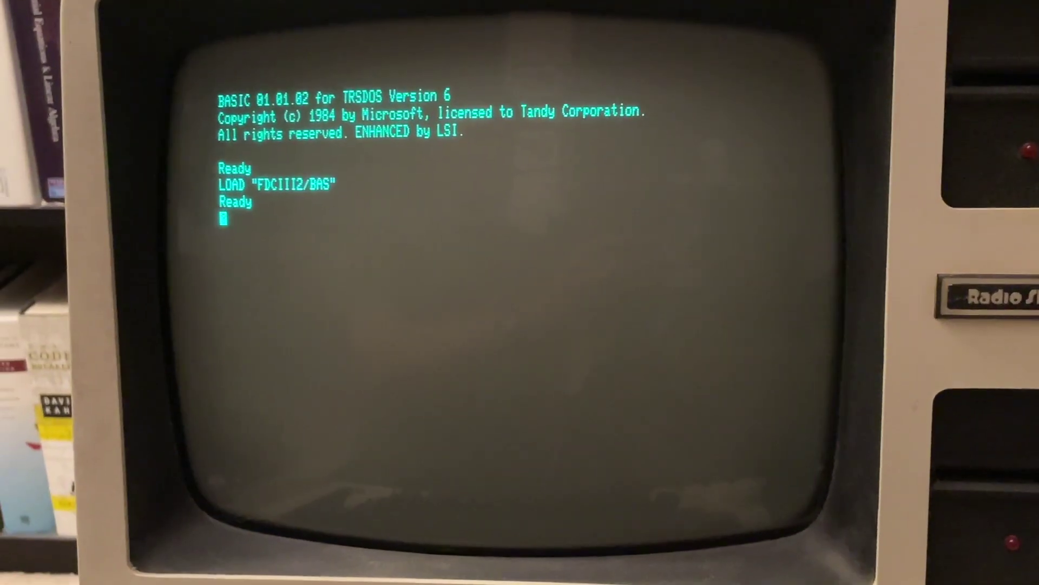
{"action": "type", "text": "L"}
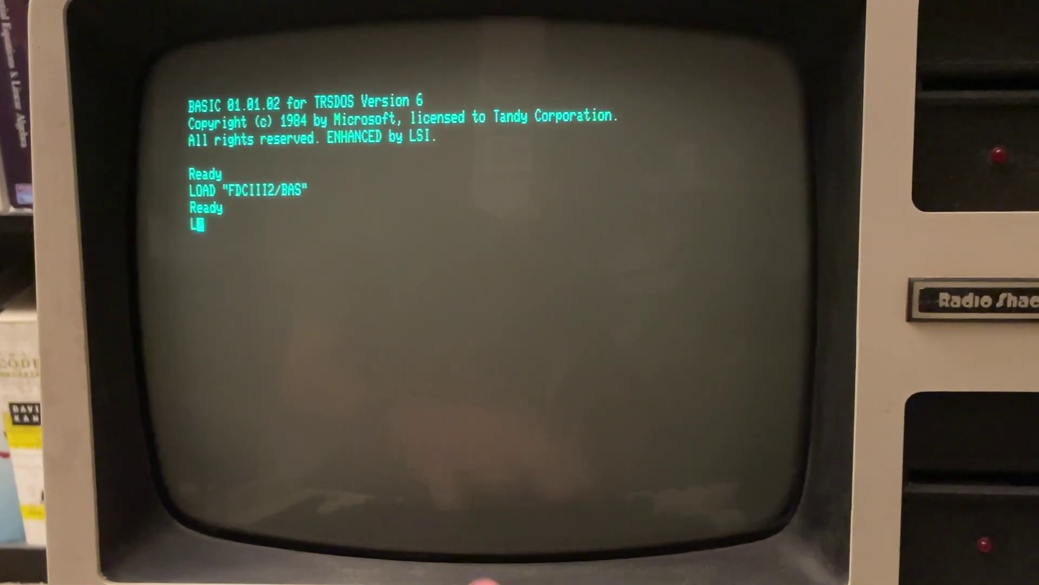
{"action": "type", "text": "IST"}
{"action": "key", "text": "Return"}
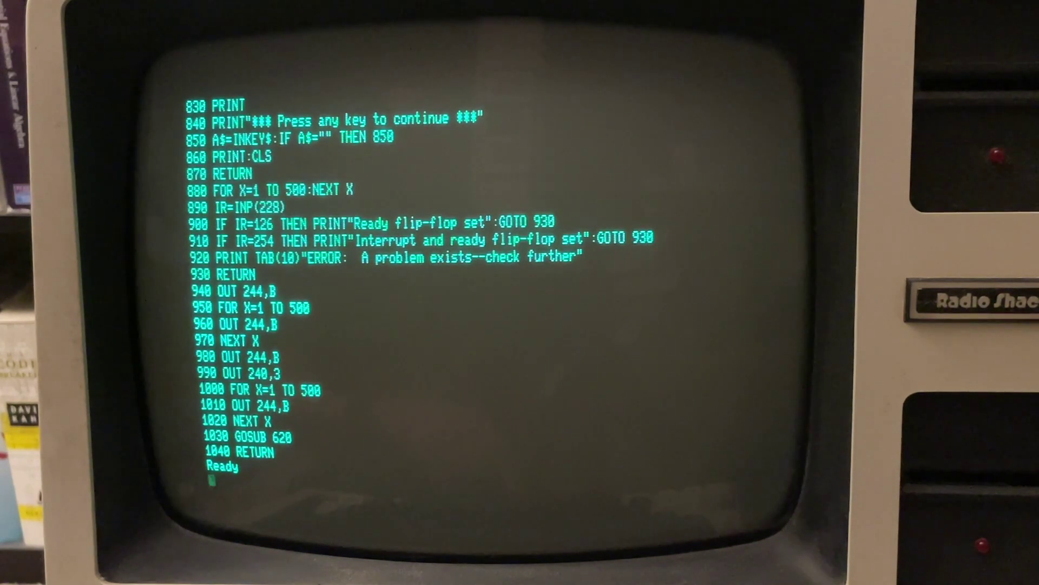
{"action": "type", "text": "RUN"}
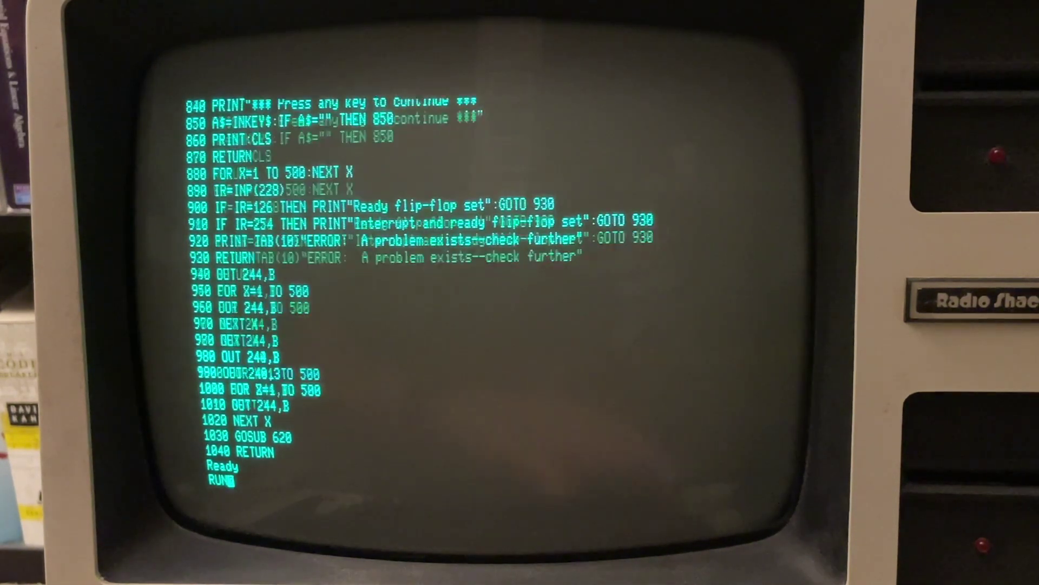
Run the diagnostic through Test 1 and the Test 2 drive checks, then break it
{"action": "key", "text": "Return"}
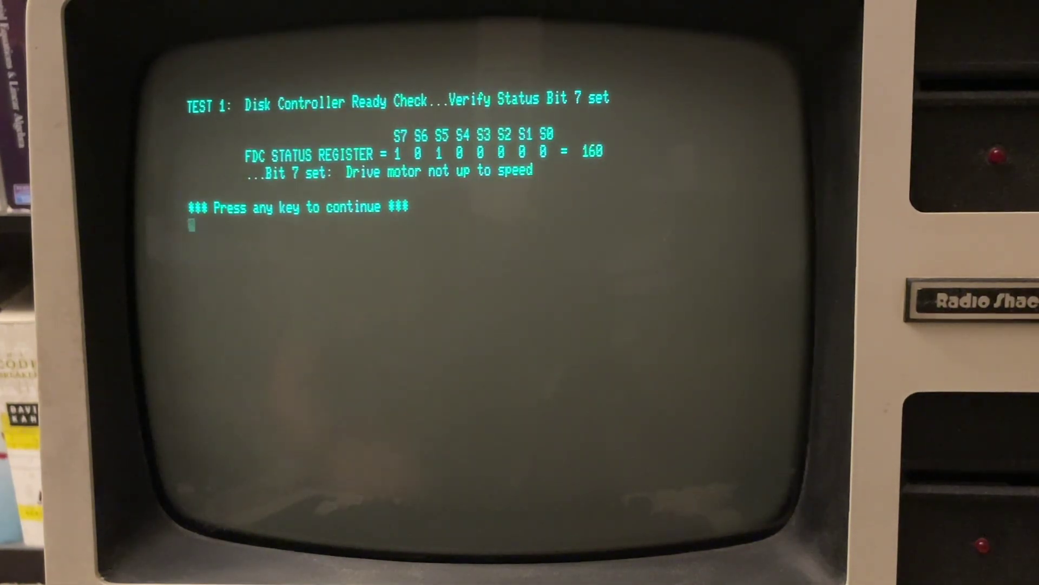
{"action": "key", "text": "Return"}
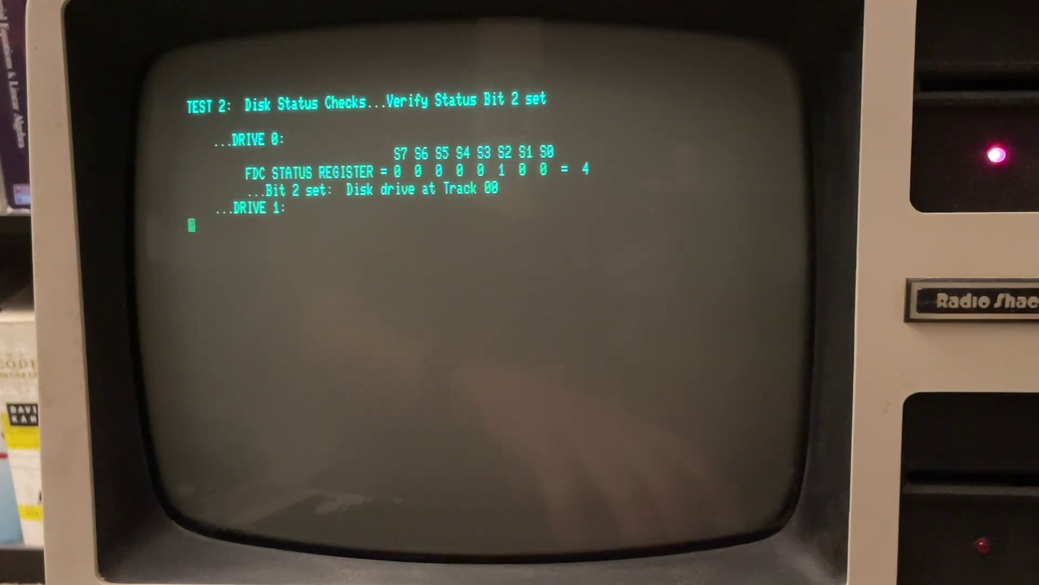
{"action": "key", "text": "Escape"}
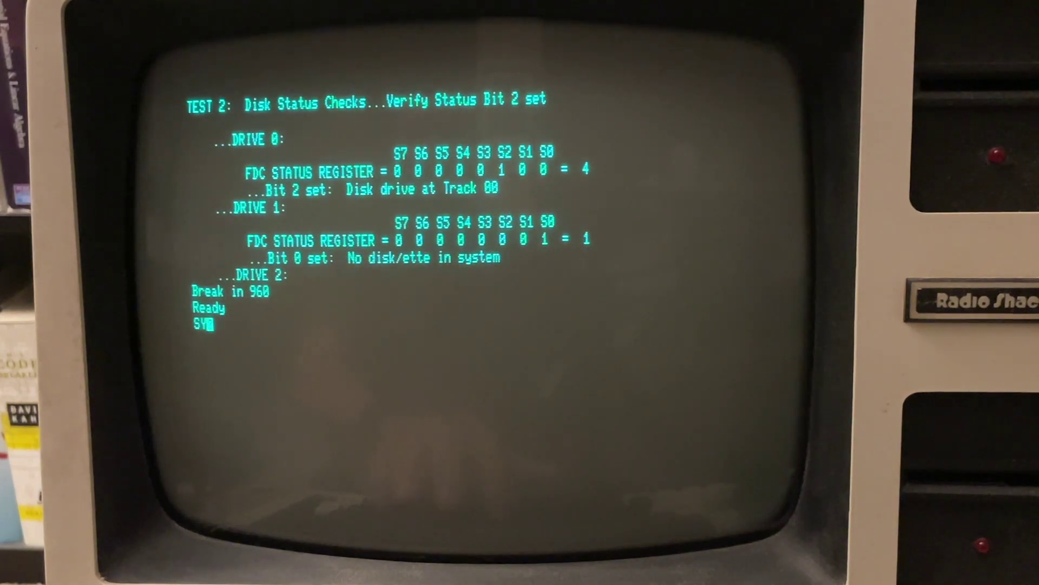
{"action": "type", "text": "STER"}
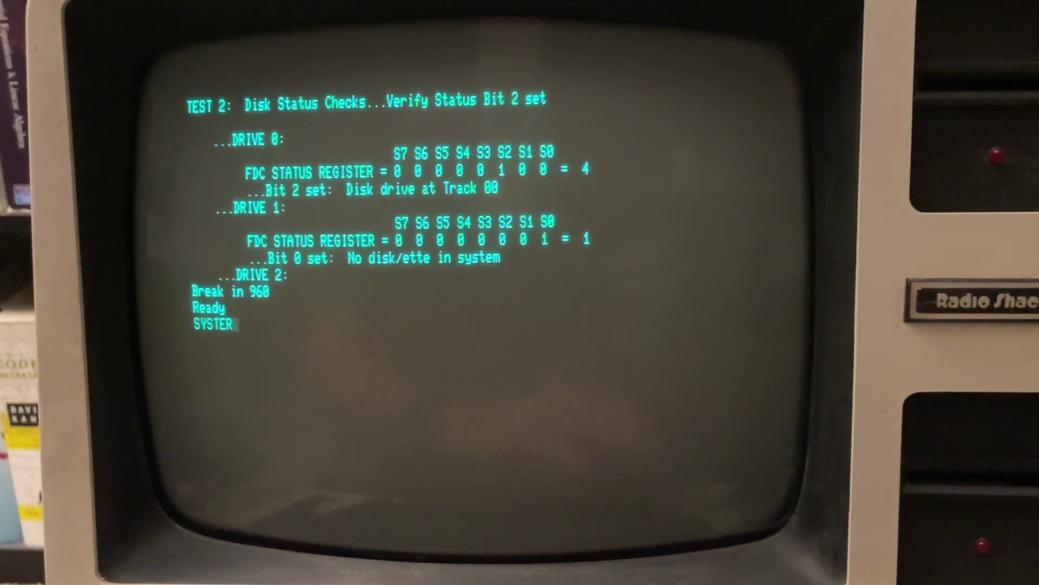
Exit BASIC to LS-DOS with SYSTEM, then clear the screen with CLS, fixing typos
{"action": "key", "text": "BackSpace"}
{"action": "type", "text": "M"}
{"action": "key", "text": "Return"}
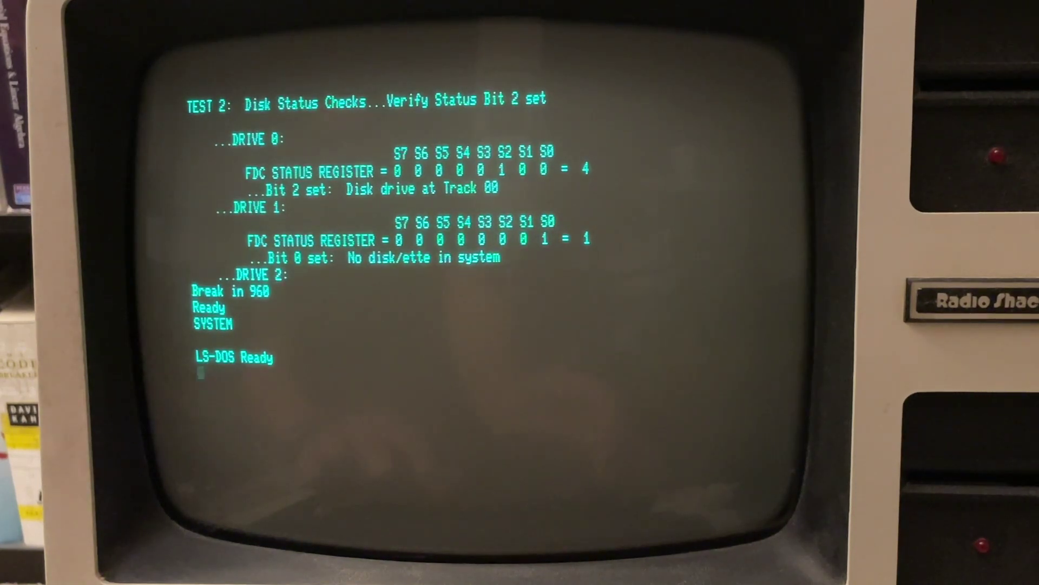
{"action": "type", "text": "CLA"}
{"action": "key", "text": "BackSpace"}
{"action": "type", "text": "S"}
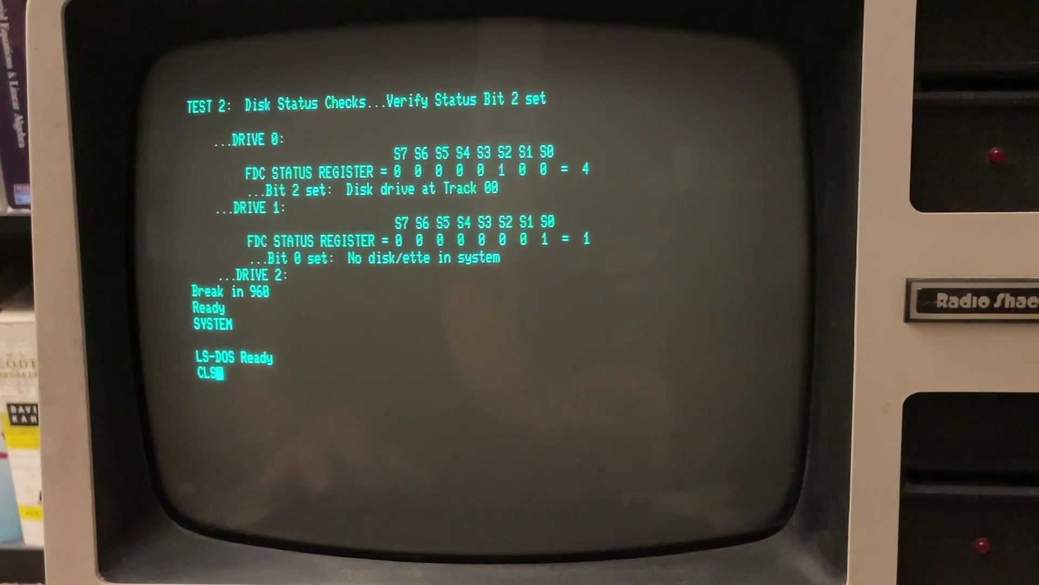
{"action": "key", "text": "Return"}
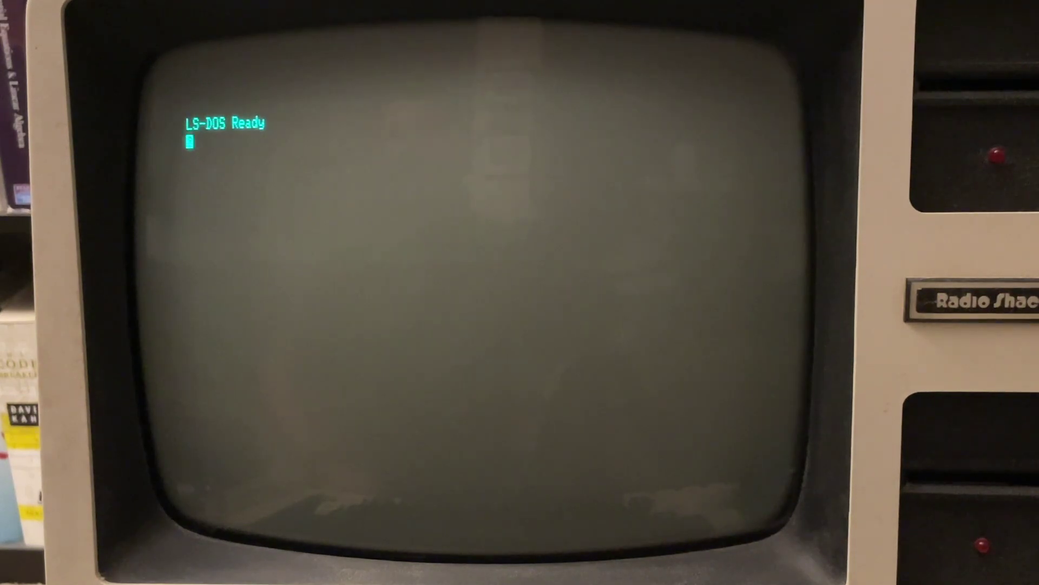
{"action": "type", "text": "MOD"}
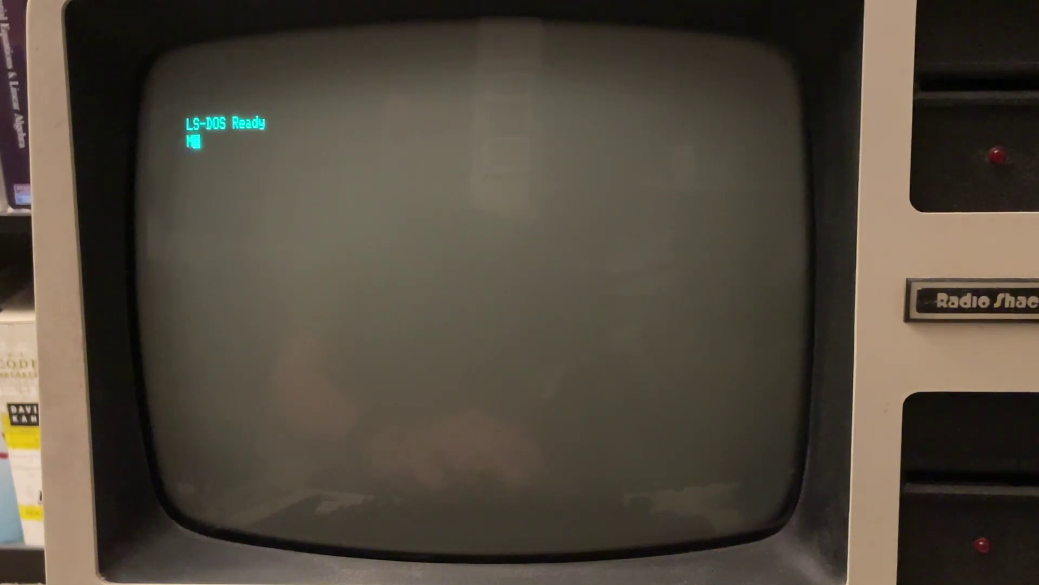
{"action": "type", "text": "EM"}
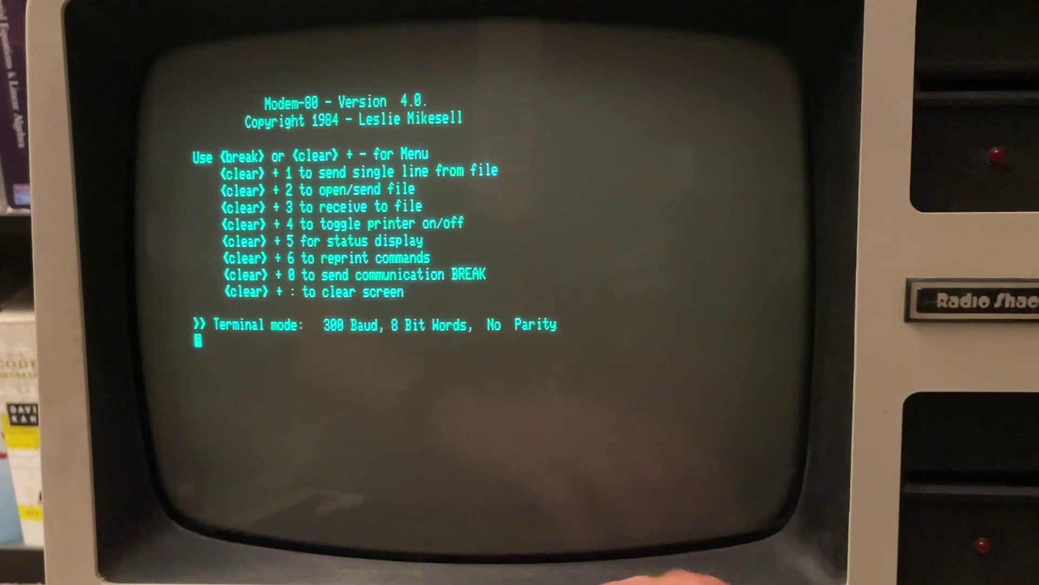
Change the Modem-80 local baud rate from 300 to 9600
{"action": "key", "text": "Break"}
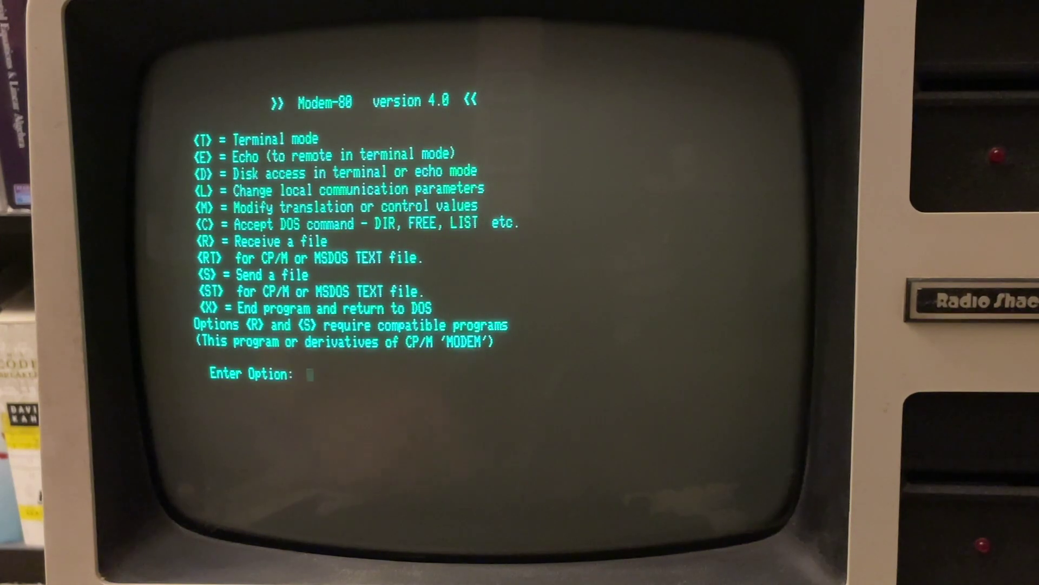
{"action": "type", "text": "L"}
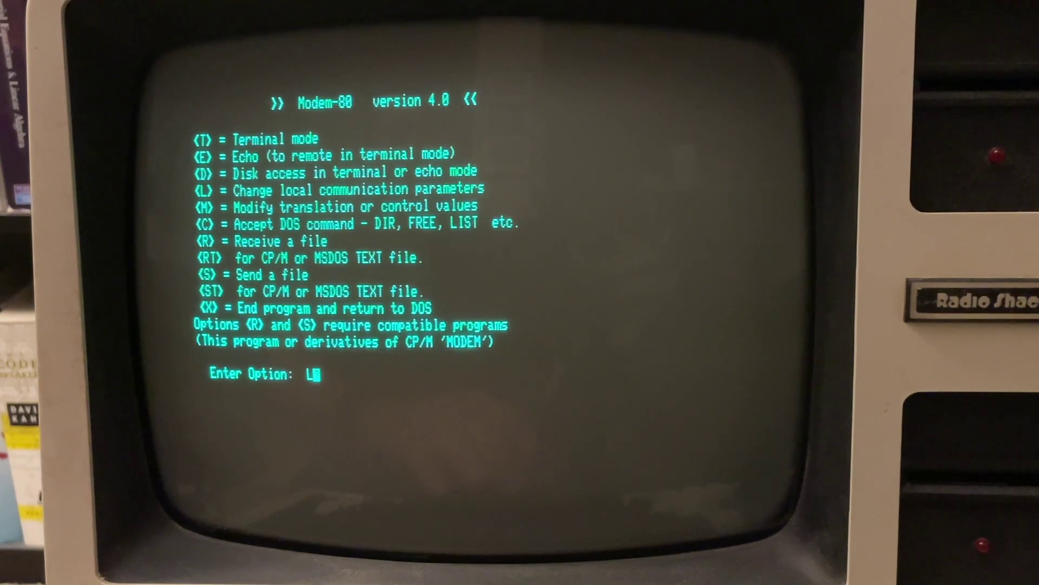
{"action": "key", "text": "Return"}
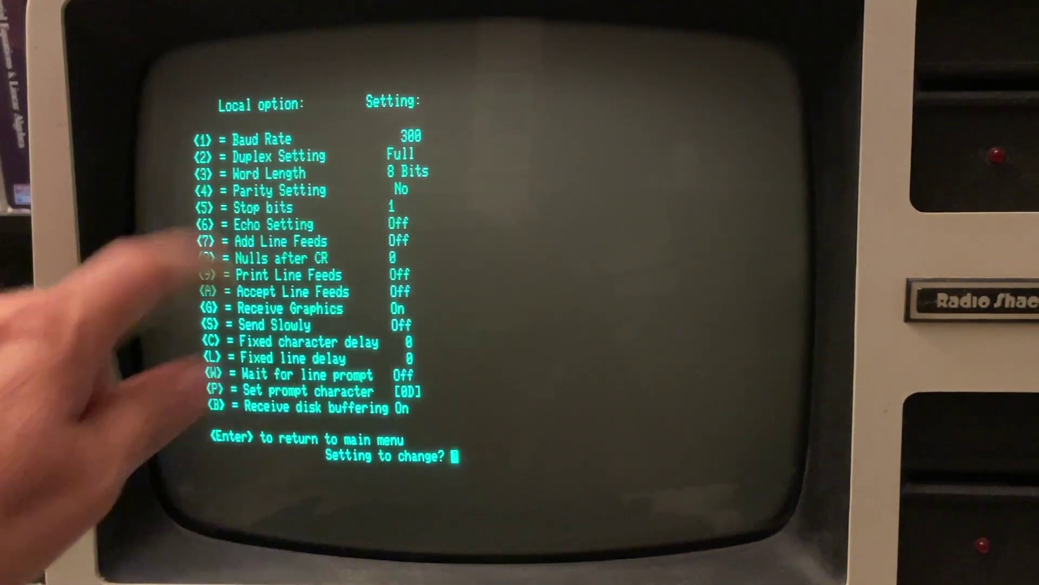
{"action": "key", "text": "1"}
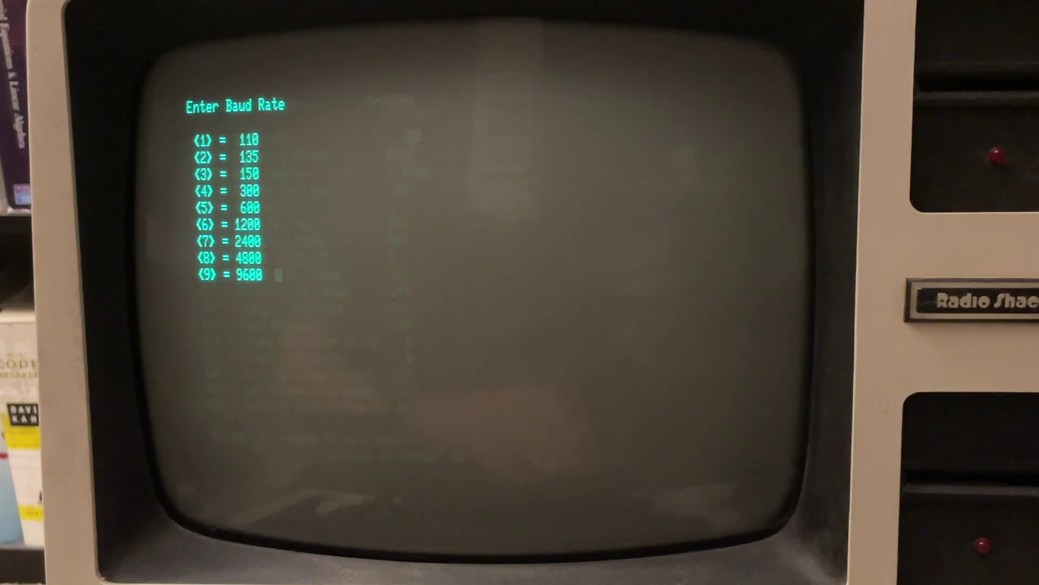
{"action": "key", "text": "9"}
{"action": "key", "text": "Return"}
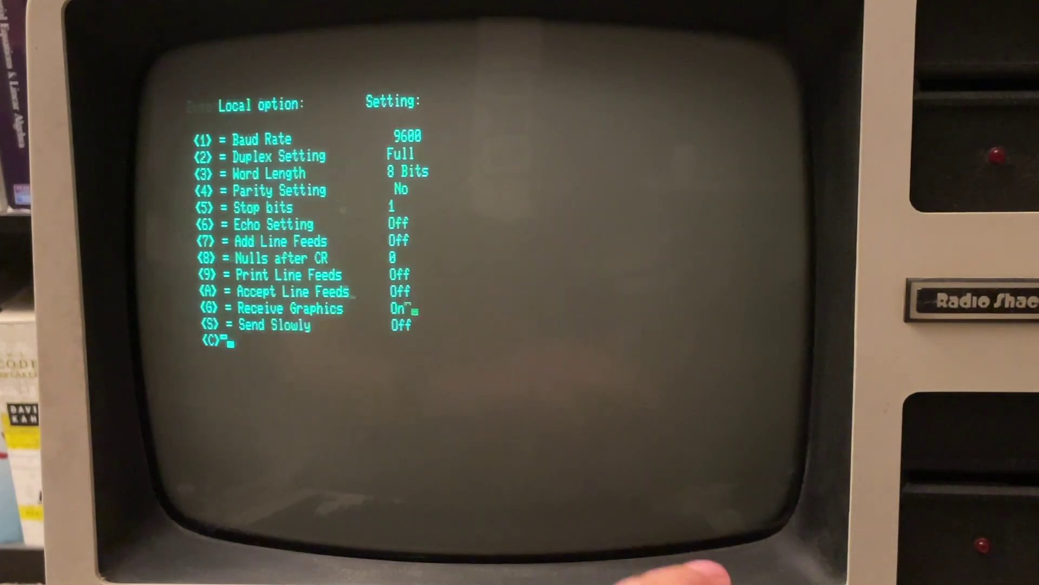
{"action": "key", "text": "Return"}
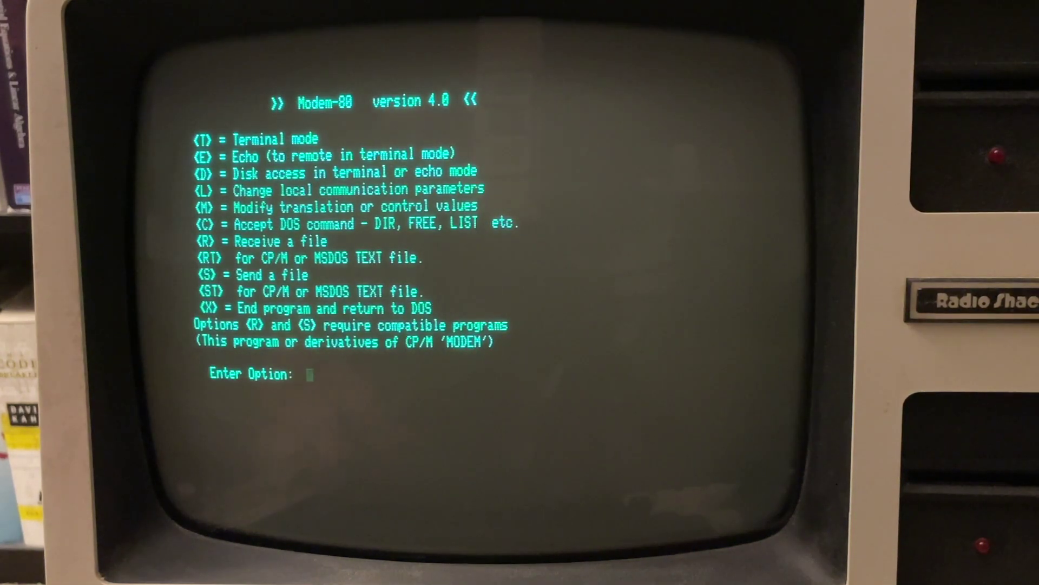
{"action": "type", "text": "T"}
Enter terminal mode, reset the modem with ATZ and dial 102 with ATDT102
{"action": "key", "text": "Return"}
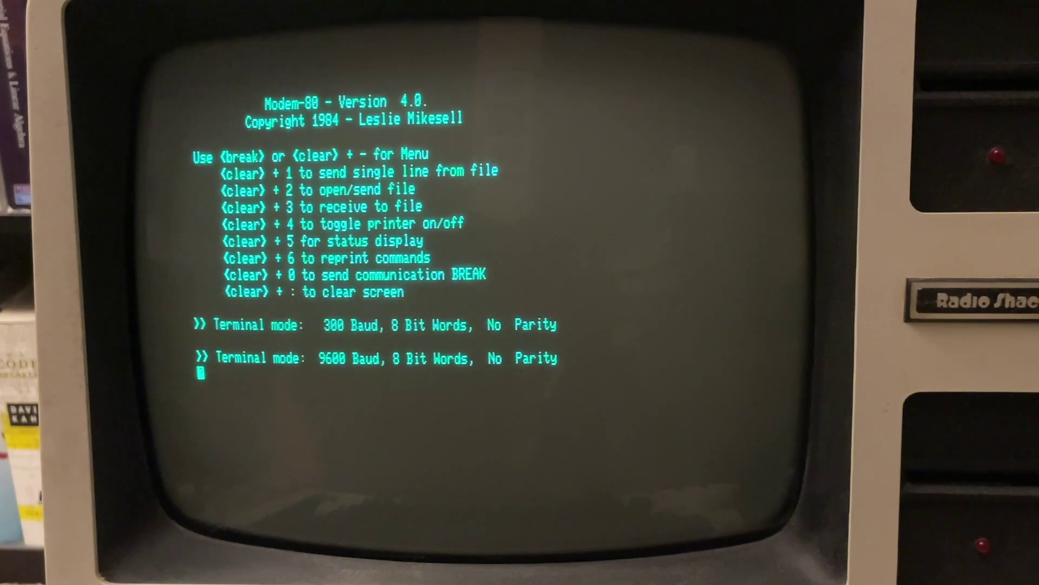
{"action": "type", "text": "TZ"}
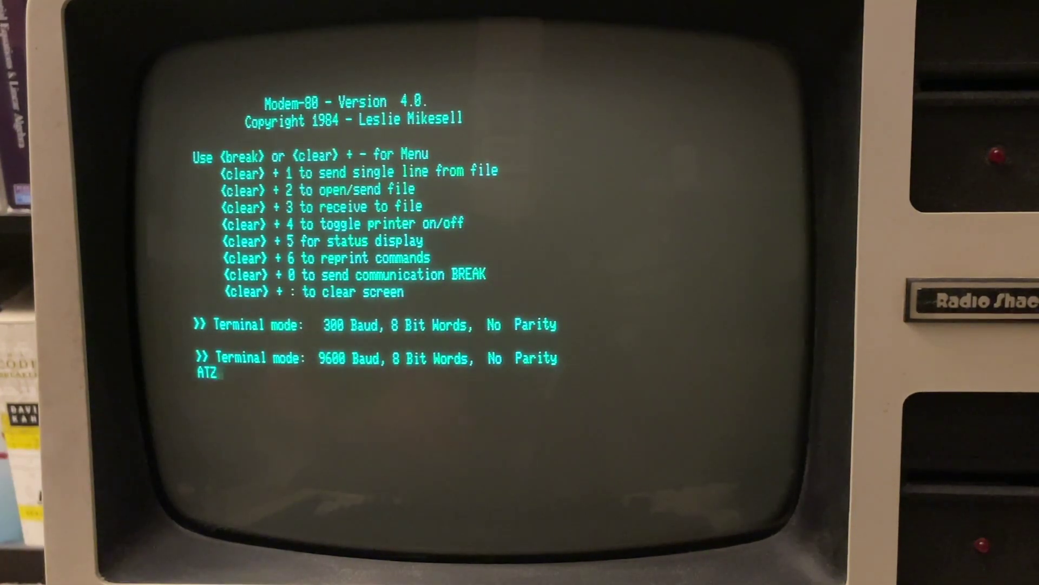
{"action": "key", "text": "Return"}
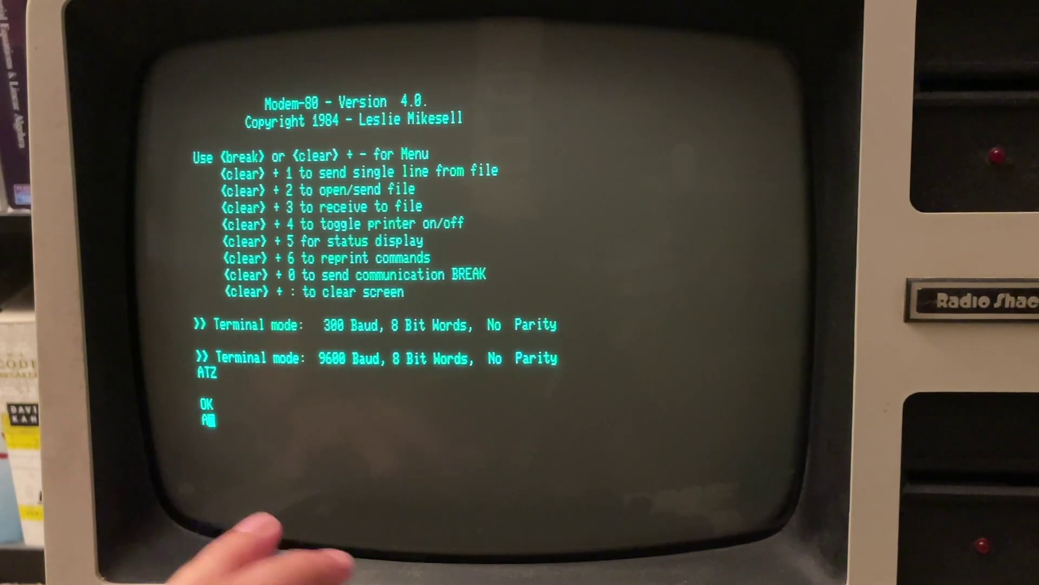
{"action": "type", "text": "TDT10"}
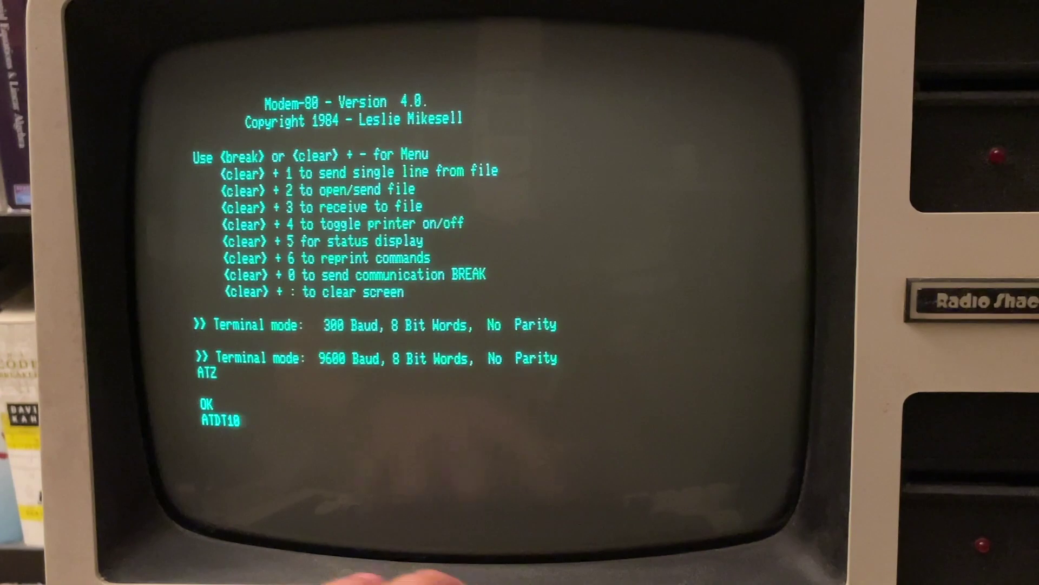
{"action": "type", "text": "2"}
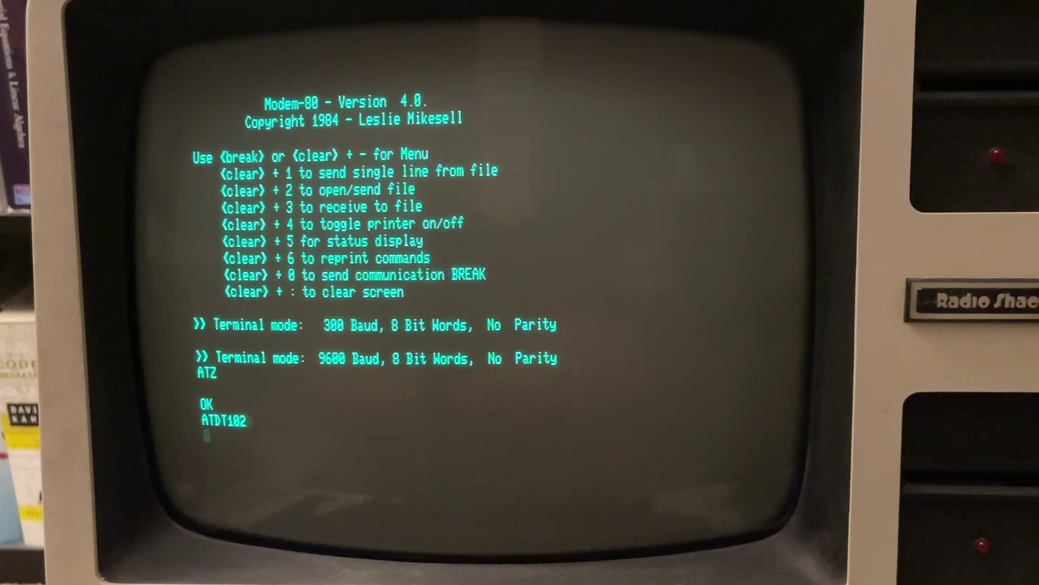
{"action": "key", "text": "Return"}
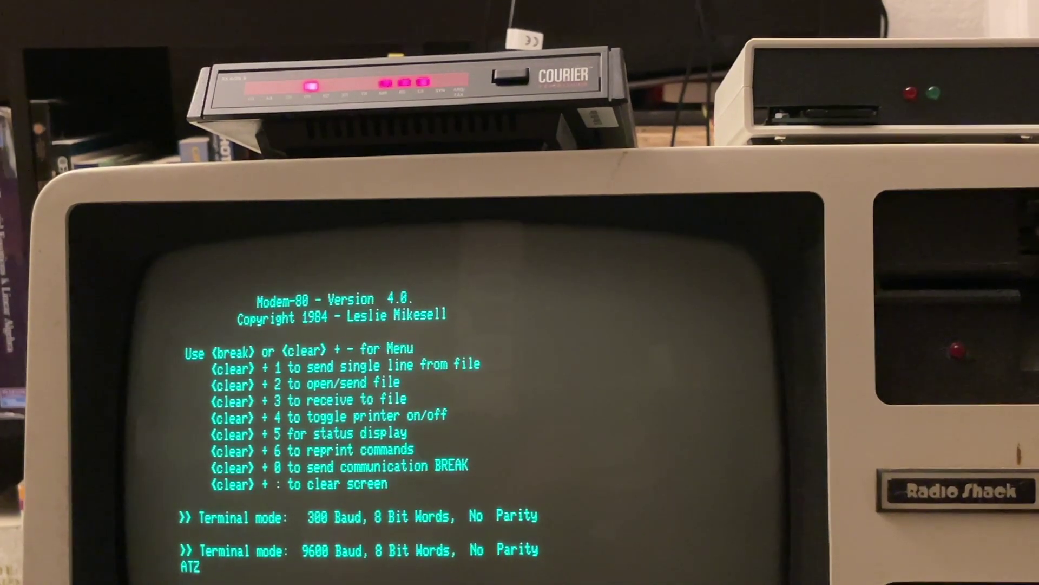
{"action": "type", "text": "ATDT102"}
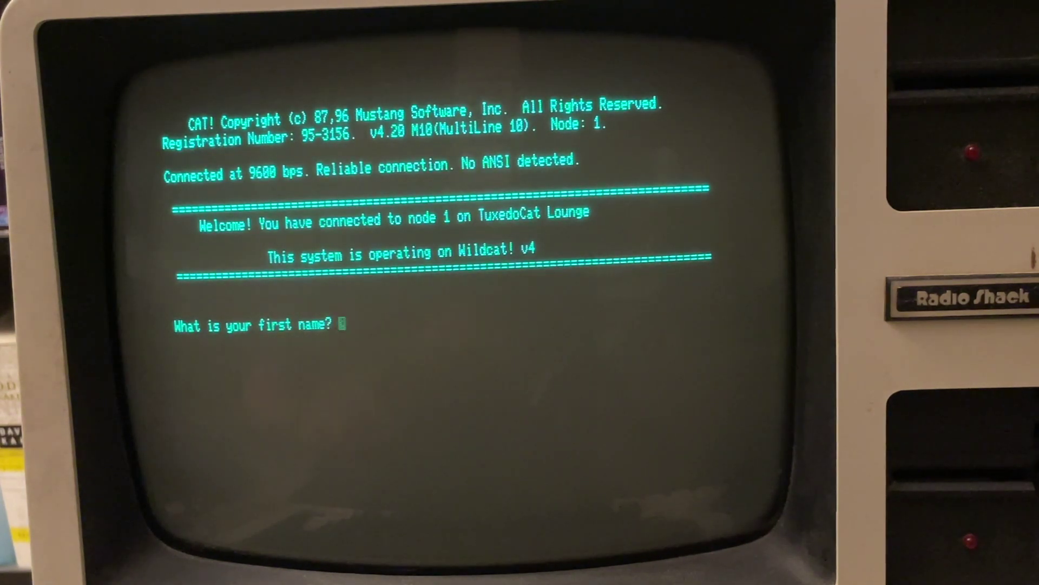
{"action": "type", "text": "F"}
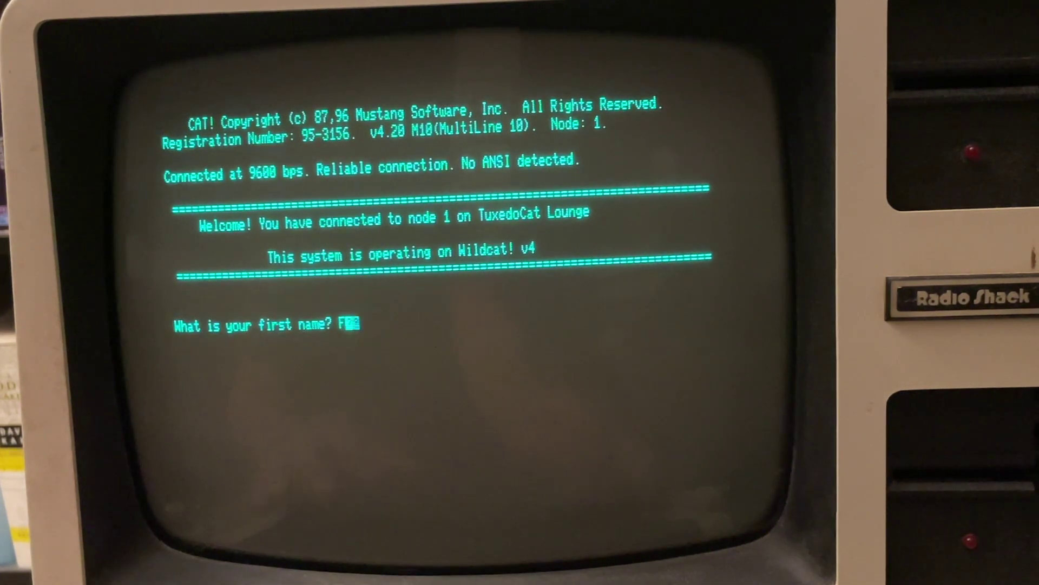
{"action": "type", "text": "ELIX"}
Log in as FELIX with a blank last name, declining bulletins and passing the mail check
{"action": "key", "text": "Return"}
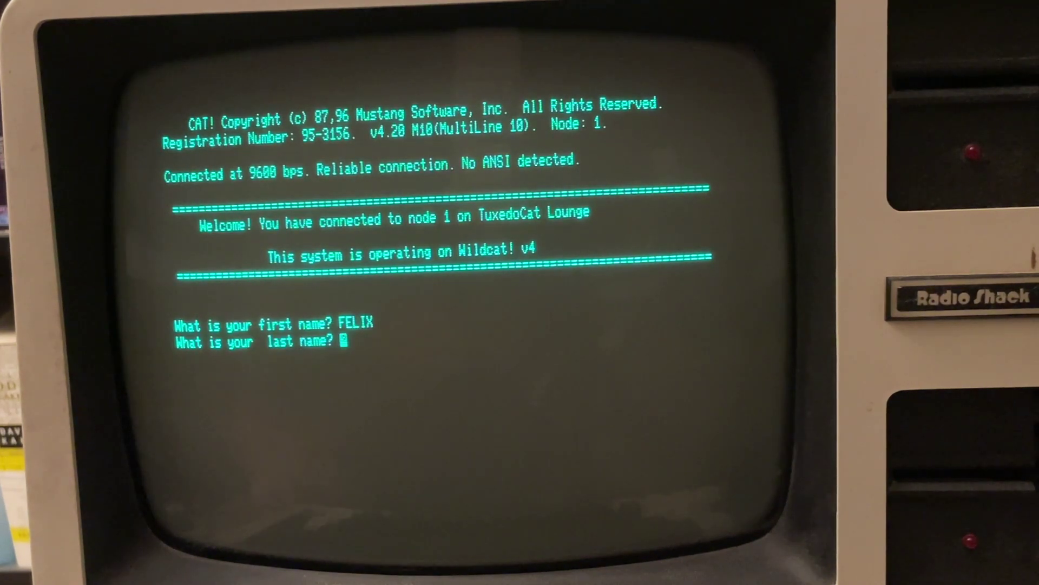
{"action": "key", "text": "Return"}
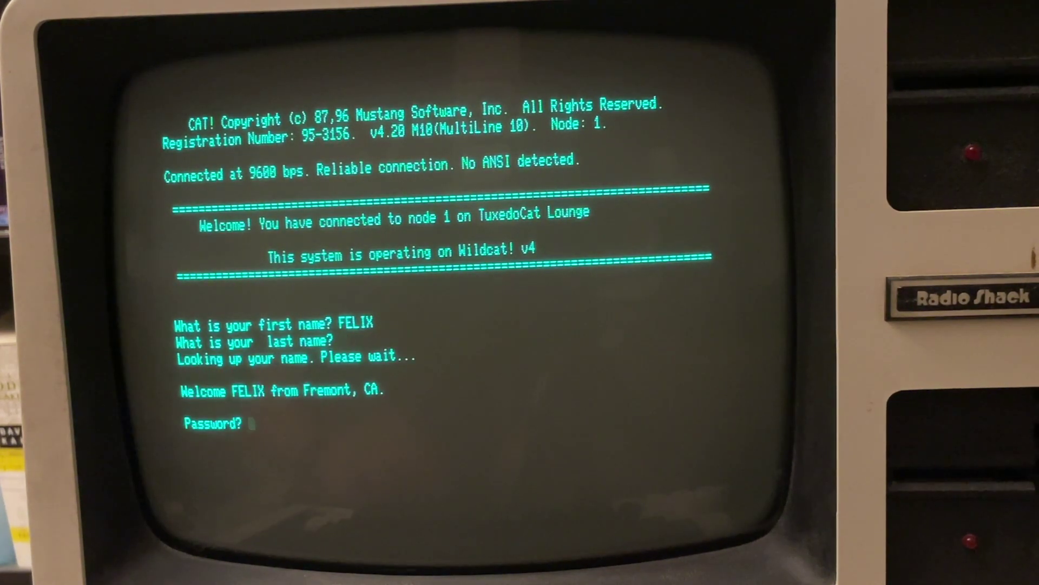
{"action": "type", "text": "**"}
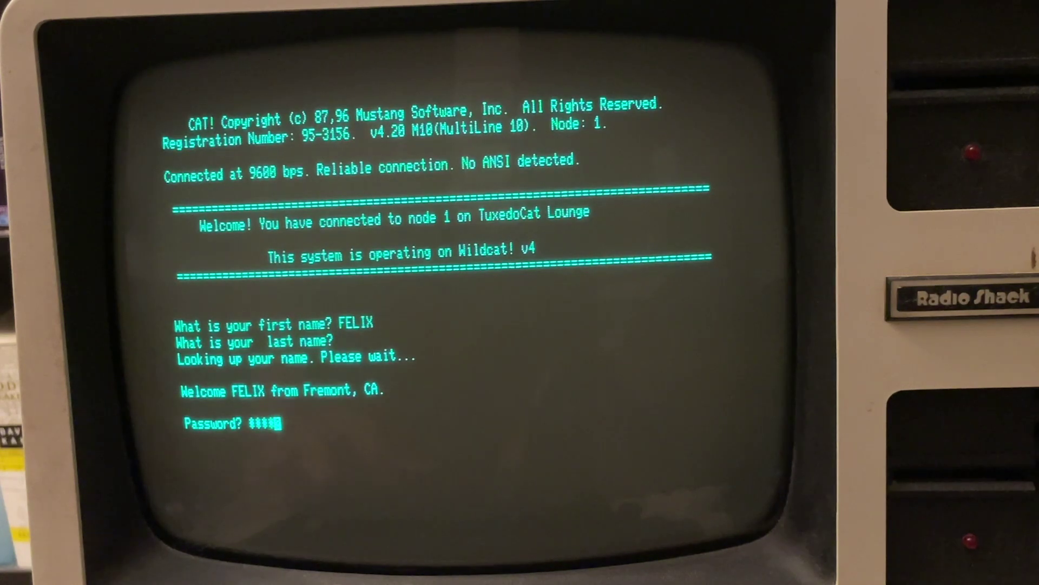
{"action": "type", "text": "******"}
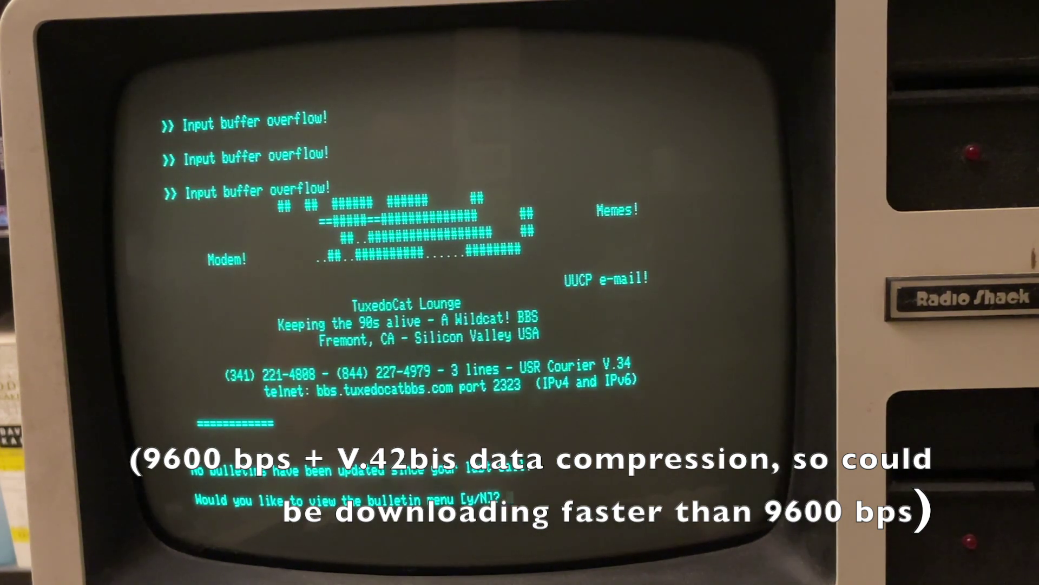
{"action": "key", "text": "Return"}
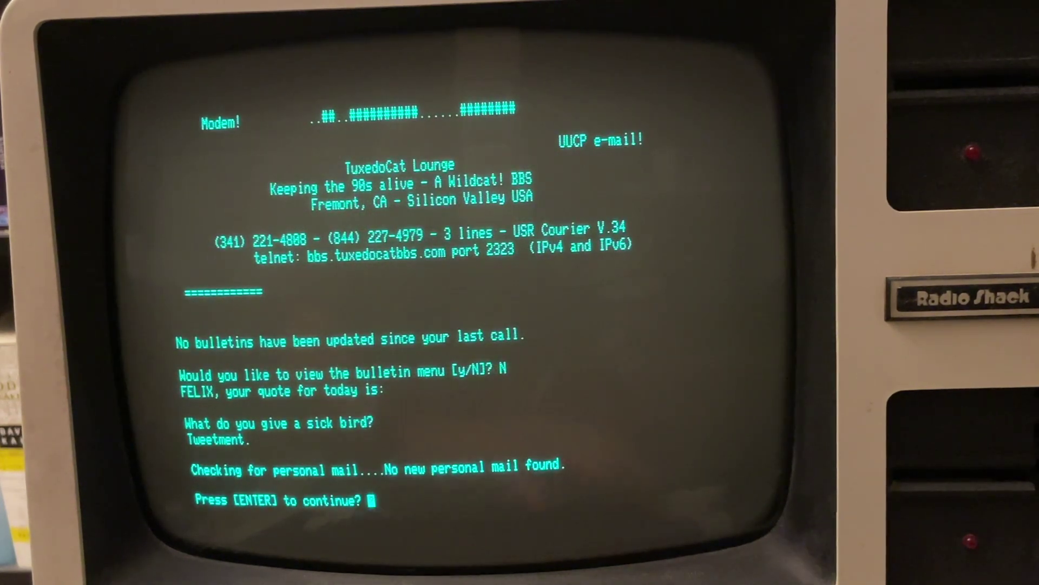
{"action": "key", "text": "Return"}
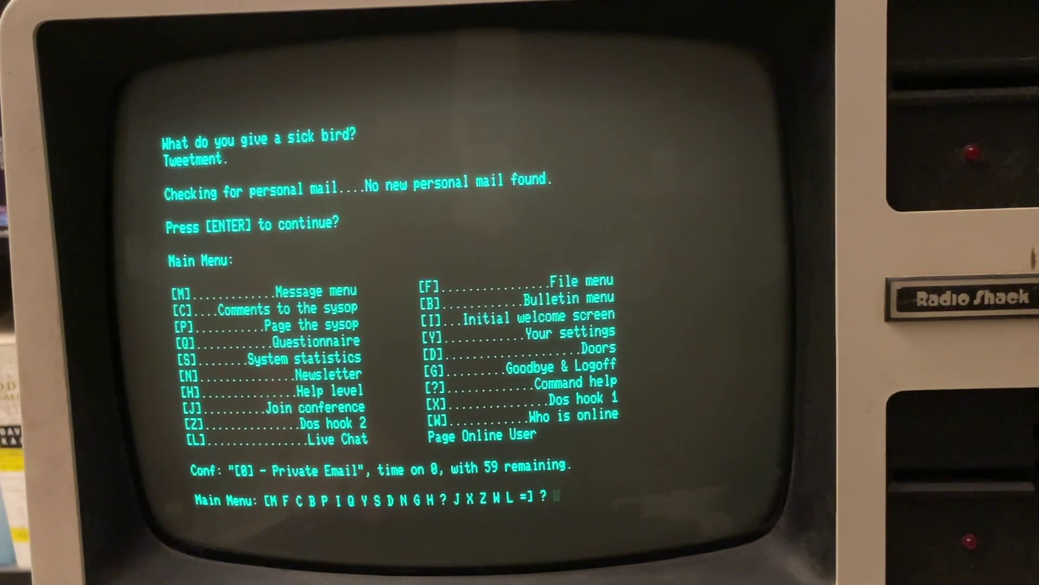
From the Doors list, try Trade Wars 2002 (door 4) and Legend of the Red Dragon (door 2)
{"action": "key", "text": "d"}
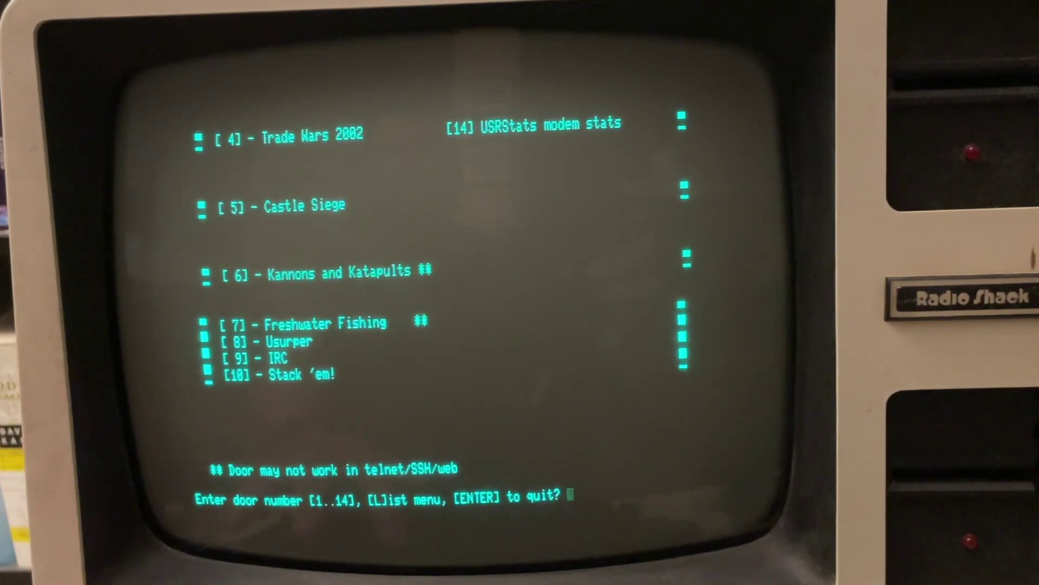
{"action": "type", "text": "4"}
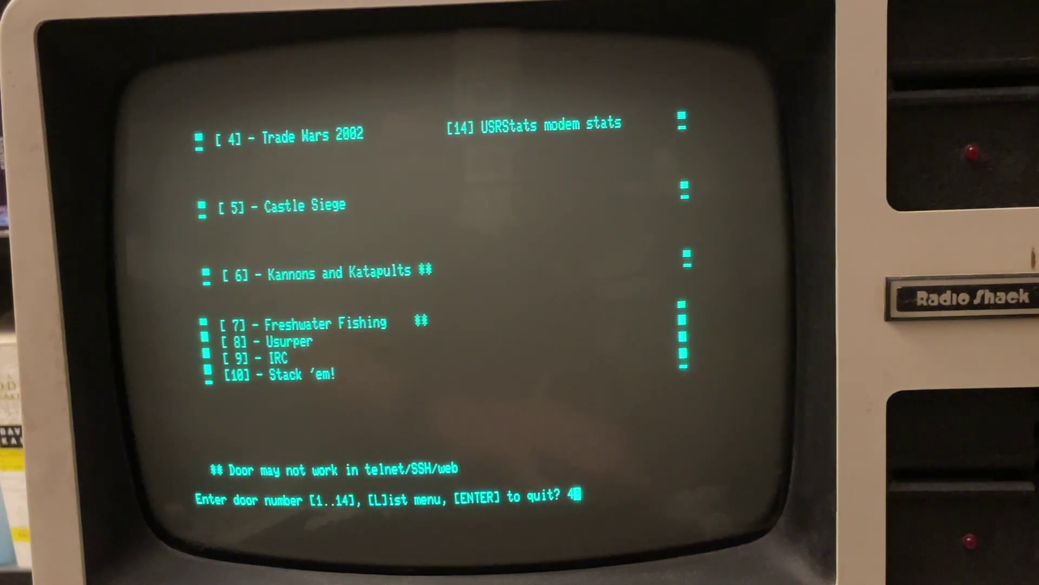
{"action": "key", "text": "Return"}
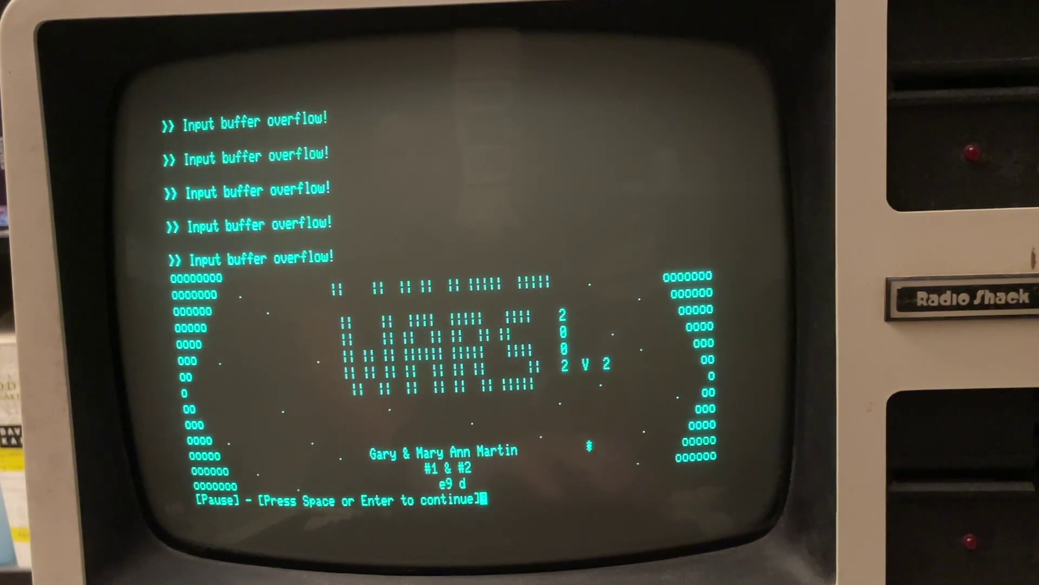
{"action": "key", "text": "space"}
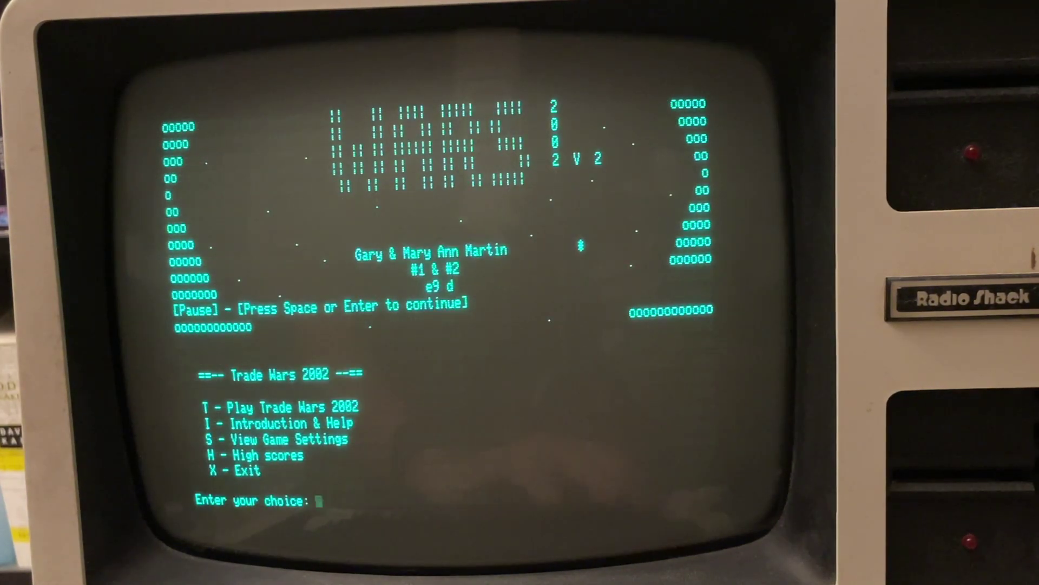
{"action": "type", "text": "X"}
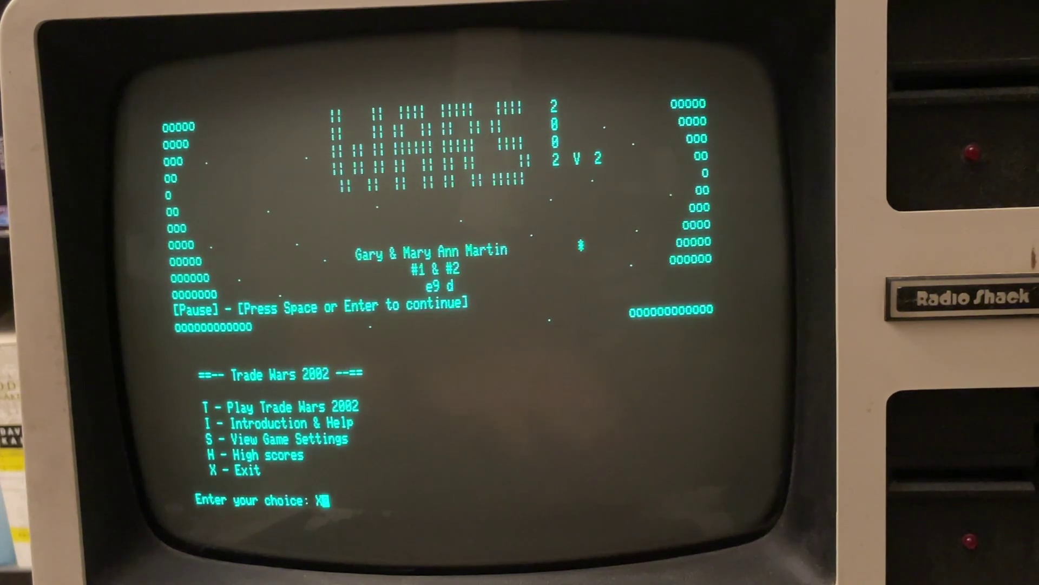
{"action": "key", "text": "Return"}
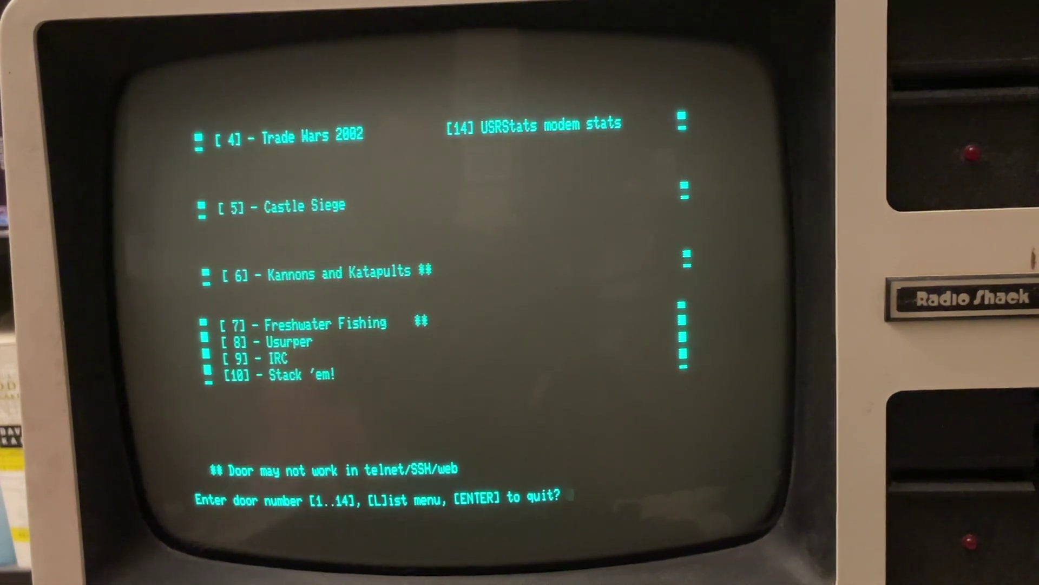
{"action": "type", "text": "2"}
{"action": "key", "text": "Return"}
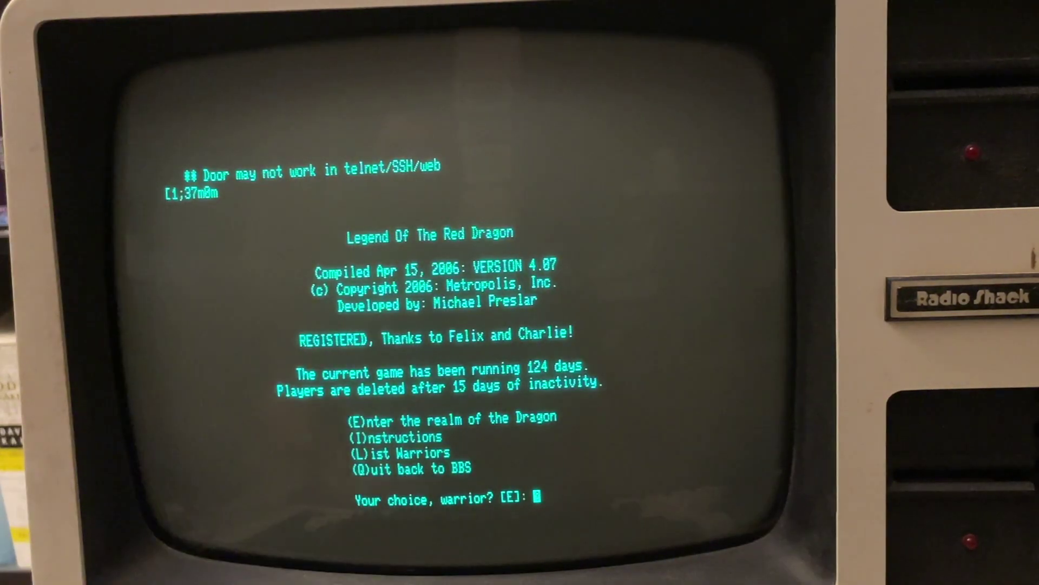
{"action": "key", "text": "q"}
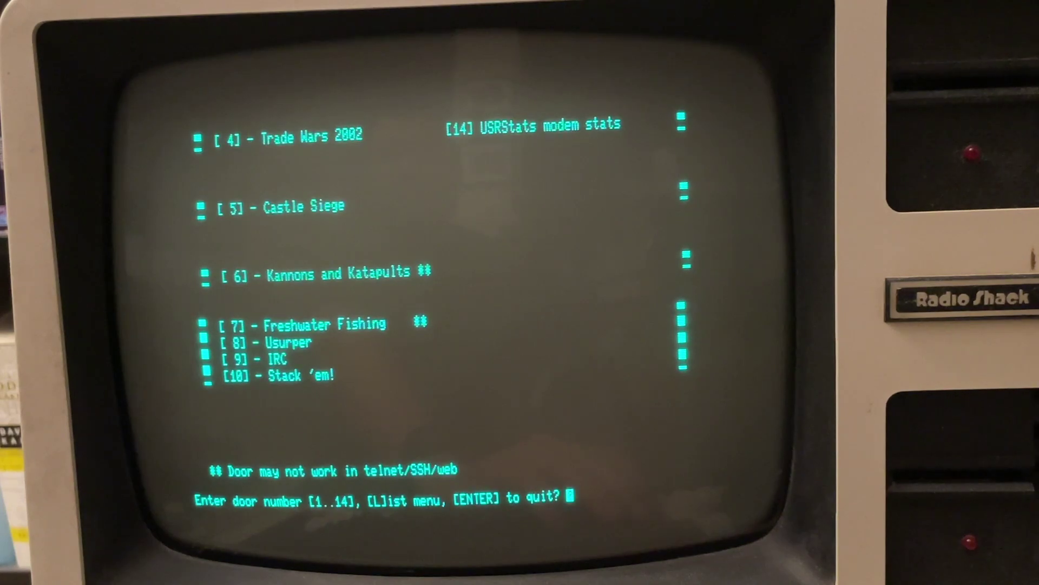
Leave the doors, view the Message Menu, and quit back to the BBS Main Menu
{"action": "key", "text": "Return"}
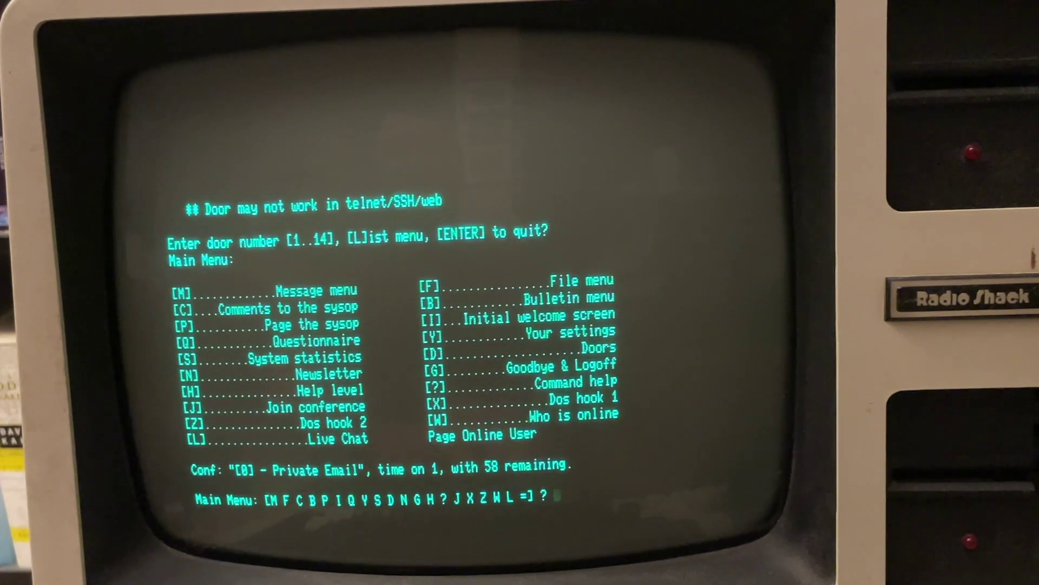
{"action": "key", "text": "m"}
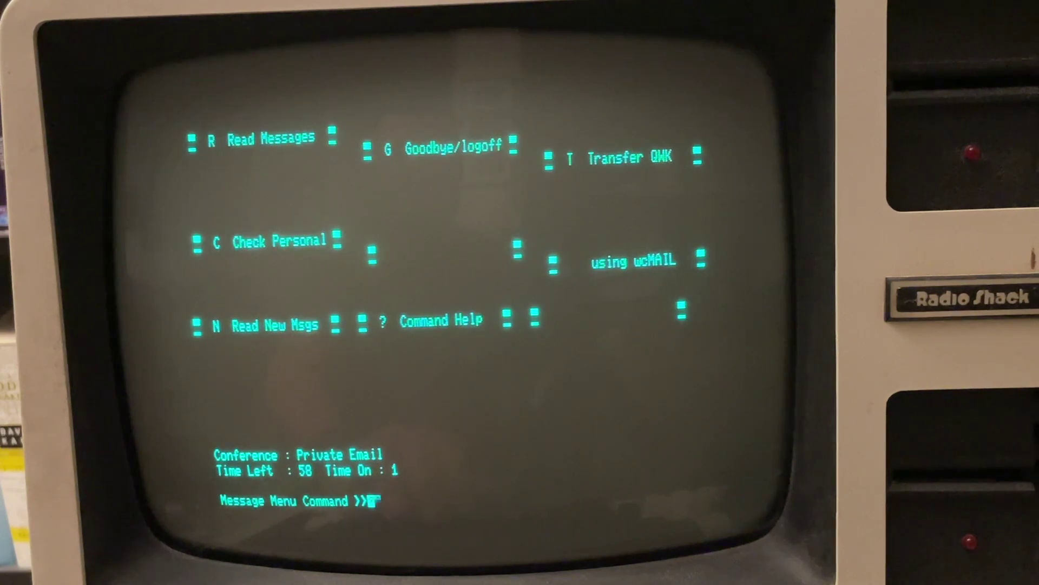
{"action": "key", "text": "q"}
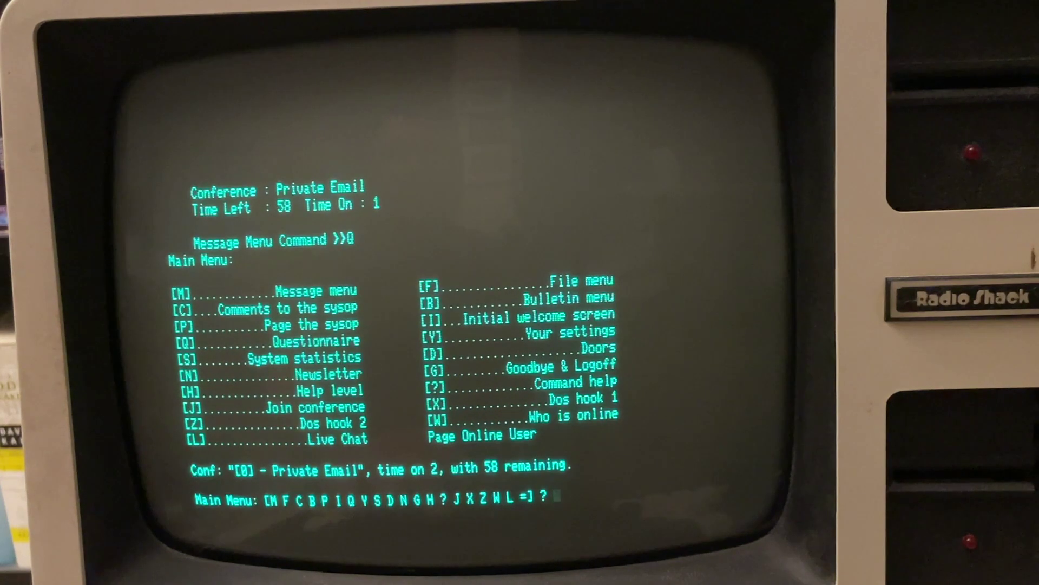
{"action": "type", "text": "G"}
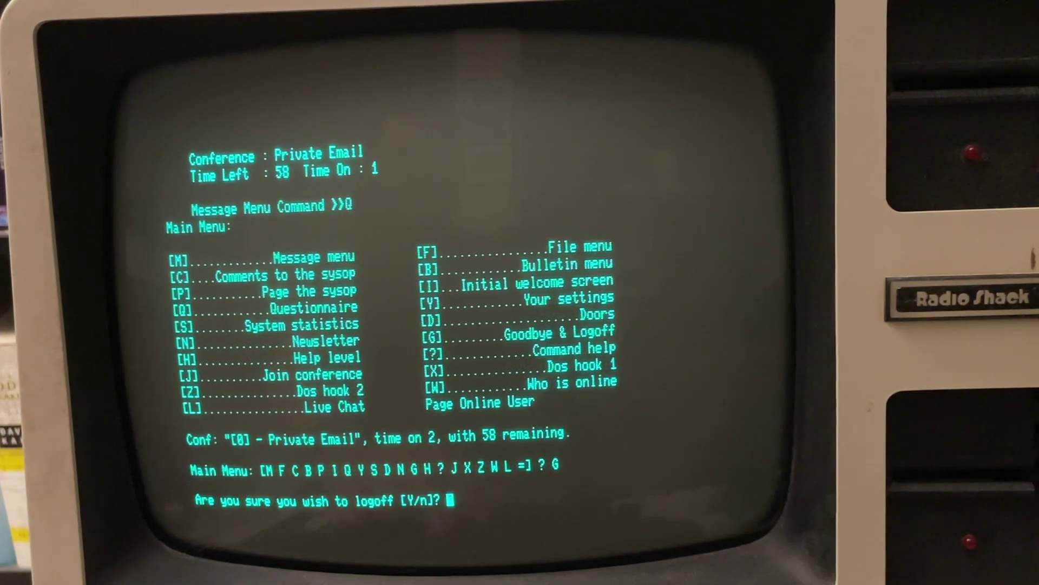
{"action": "type", "text": "y"}
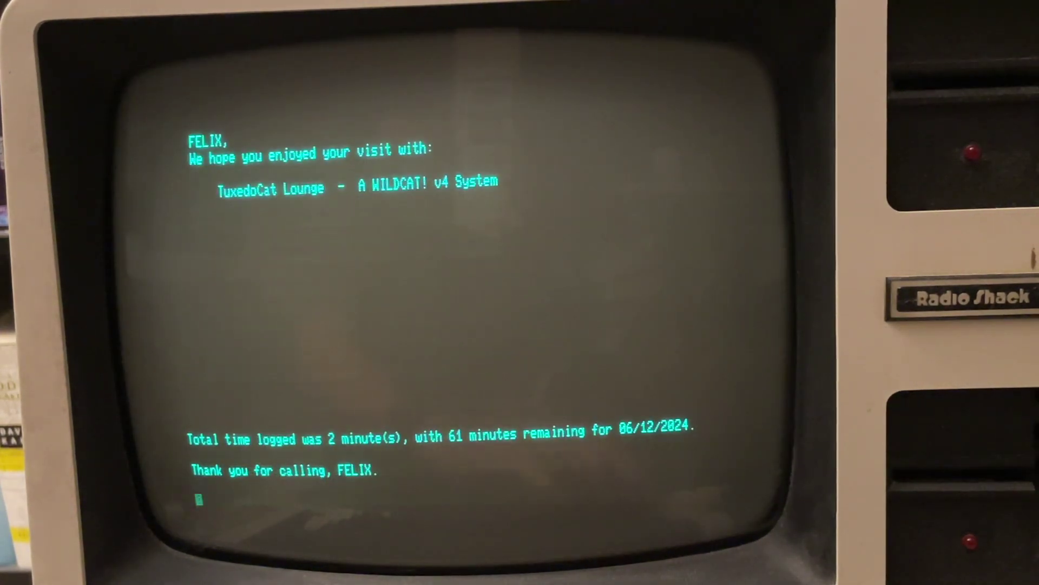